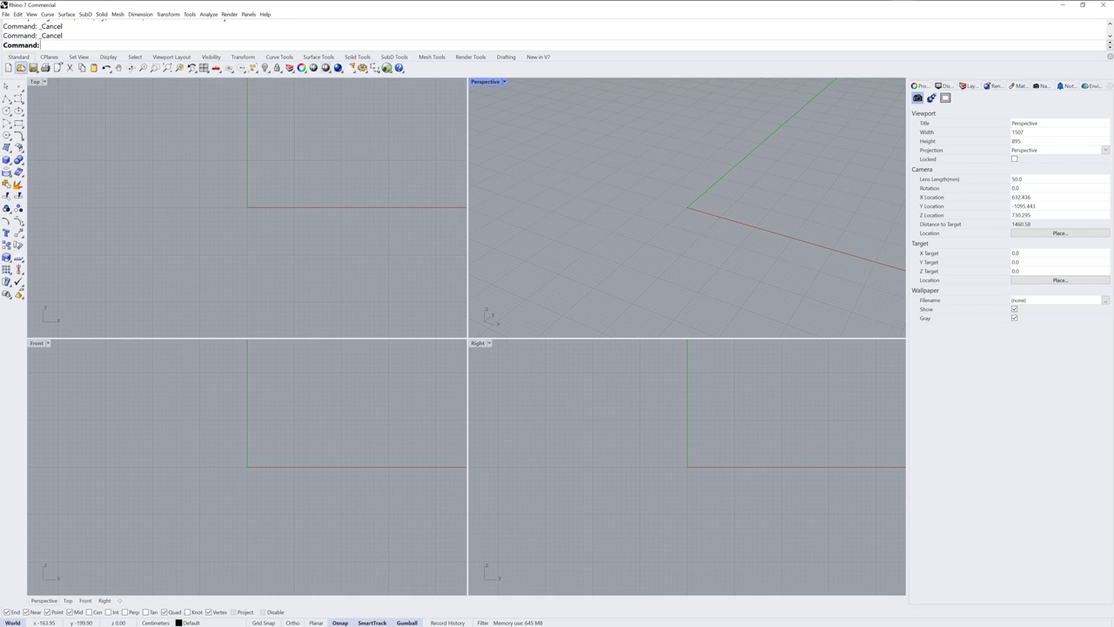
Import the OBJ file "Scan 1 - Mirror remesh.obj" with OBJ groups as object names and Y mapped to Rhino Z.
left_click(5, 14)
left_click(35, 109)
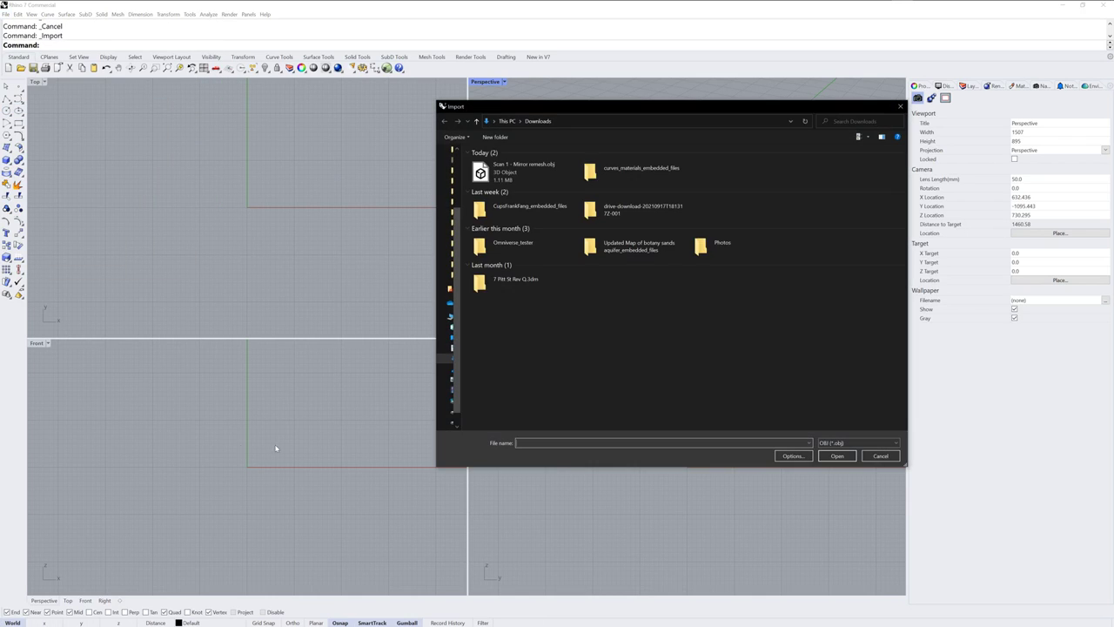
left_click(523, 170)
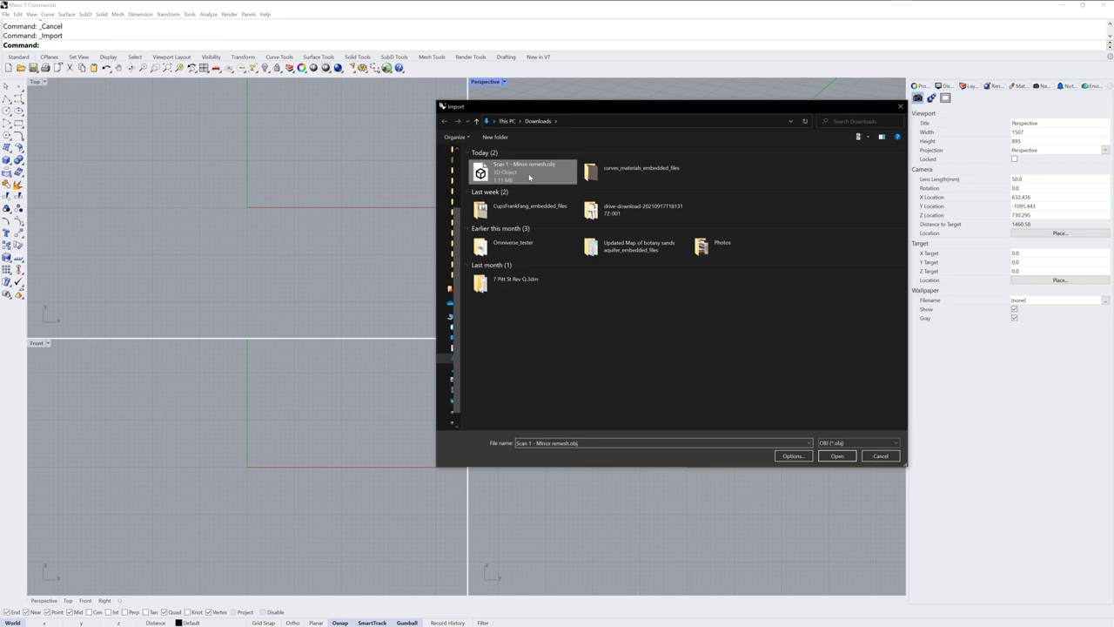
left_click(836, 455)
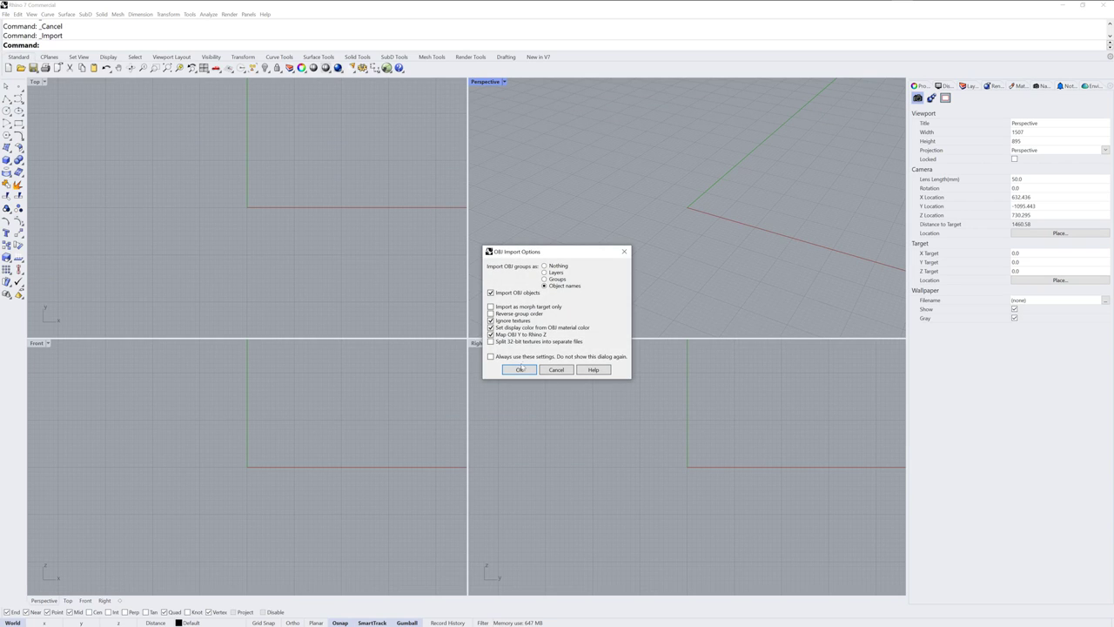
left_click(520, 369)
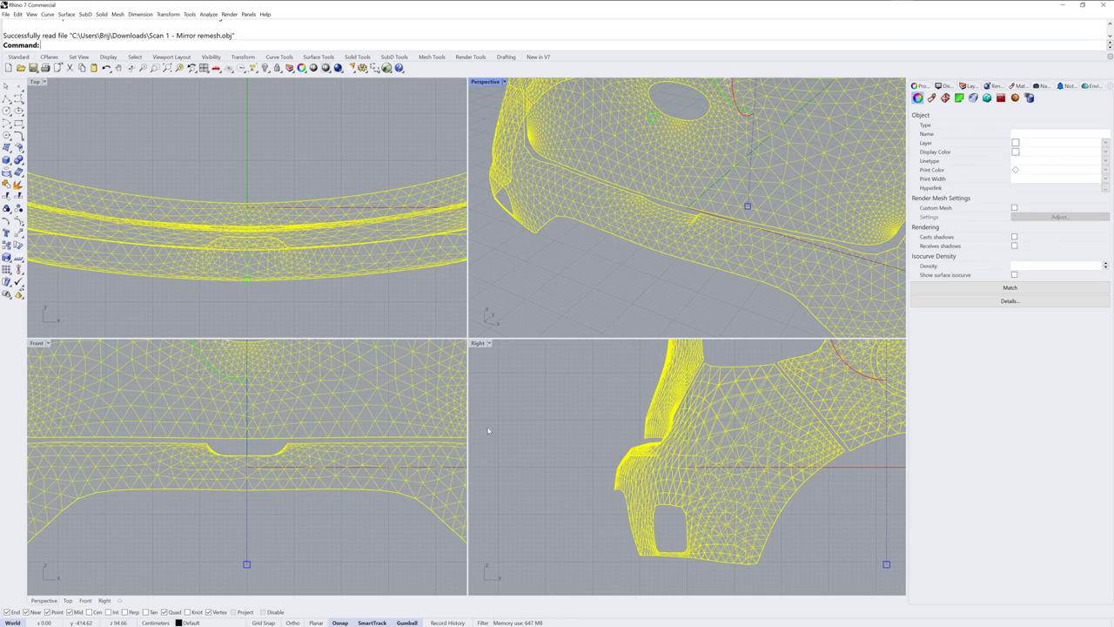
Fit the imported mesh in all viewports, set the Perspective viewport to Rendered display mode and maximize it.
key("Return")
left_click(502, 82)
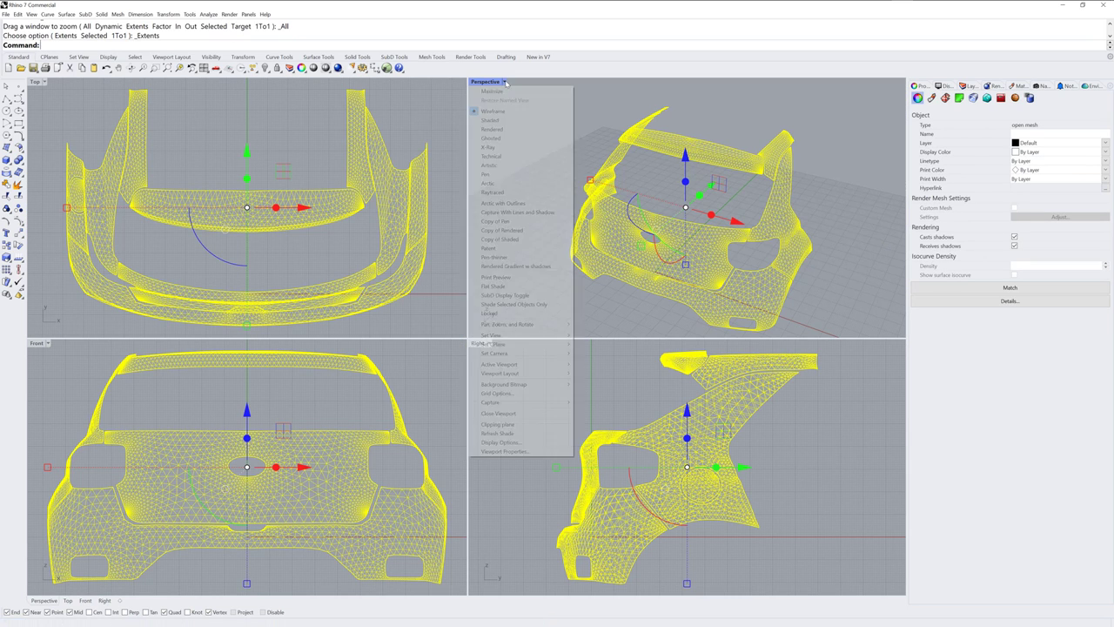
left_click(519, 136)
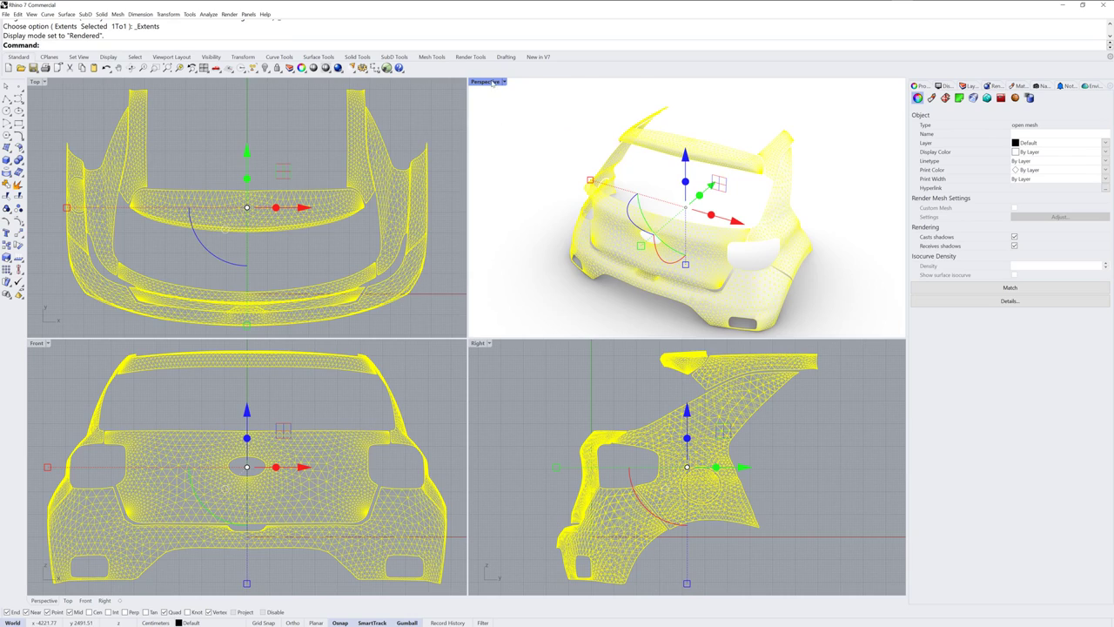
double_click(490, 83)
right_click_drag(502, 270, 583, 276)
left_click(679, 318)
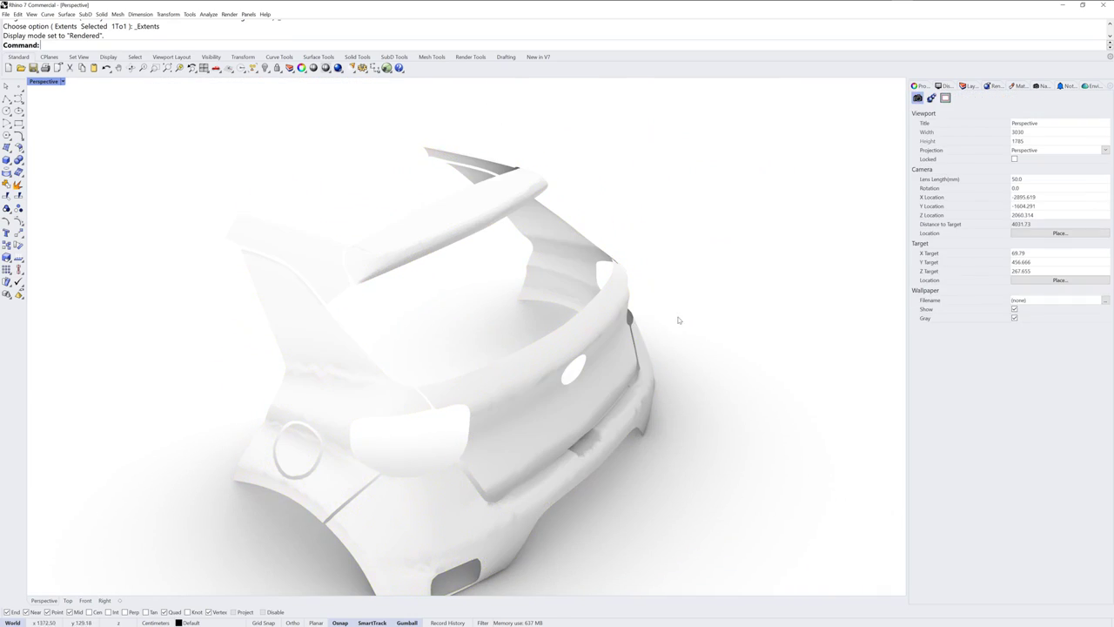
right_click_drag(679, 318, 614, 265, "shift")
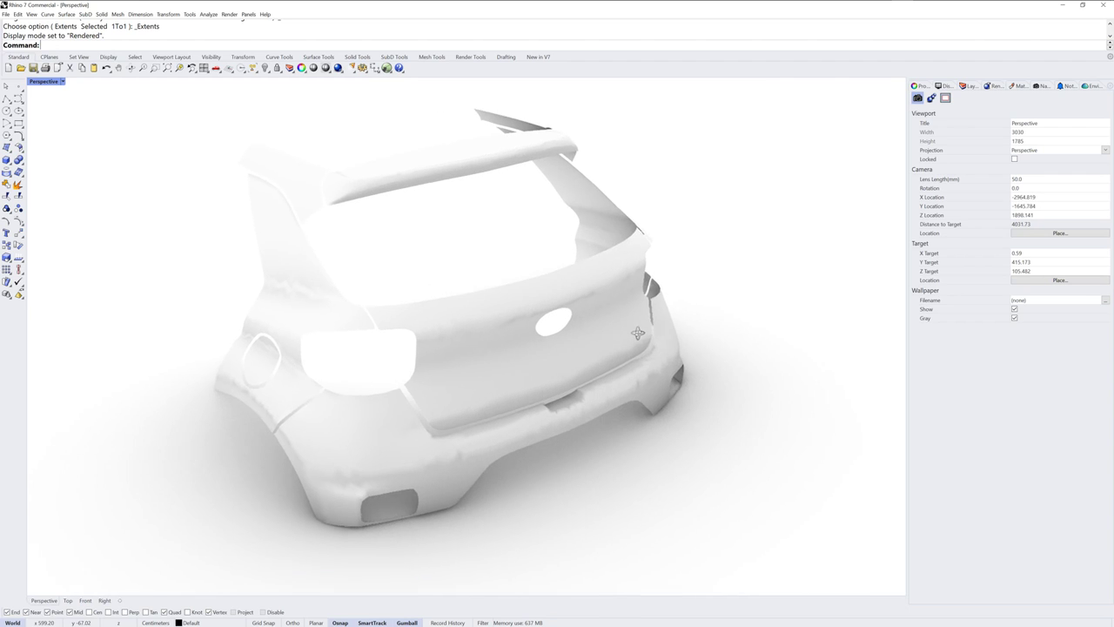
Create a Custom material with colorbox_pattern.jpeg as its color texture.
left_click(1016, 86)
left_click(914, 109)
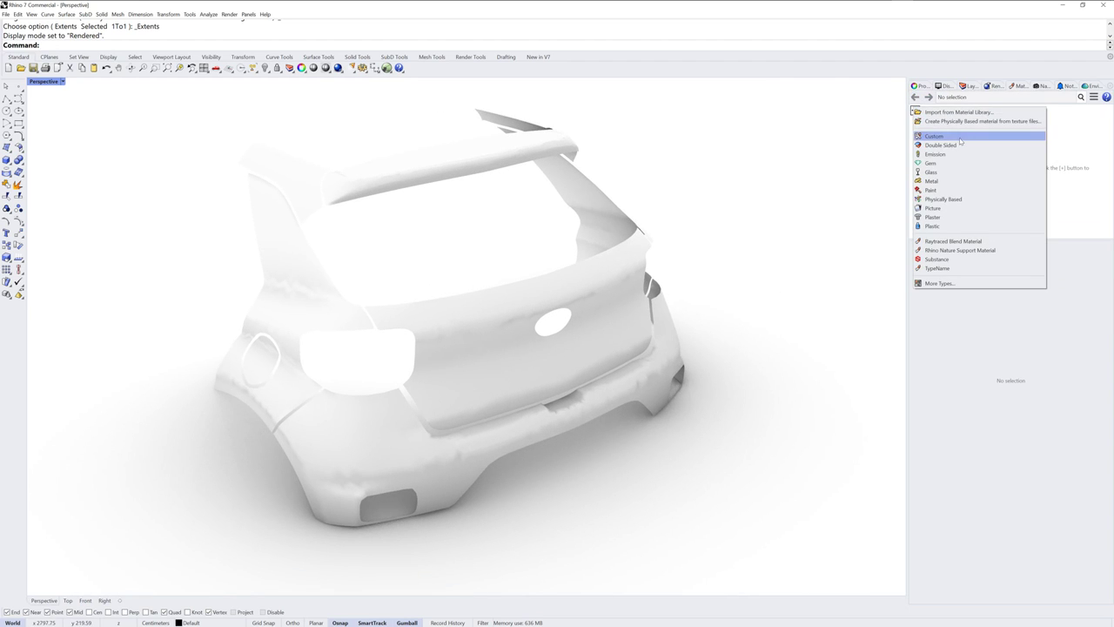
left_click(957, 138)
left_click(964, 421)
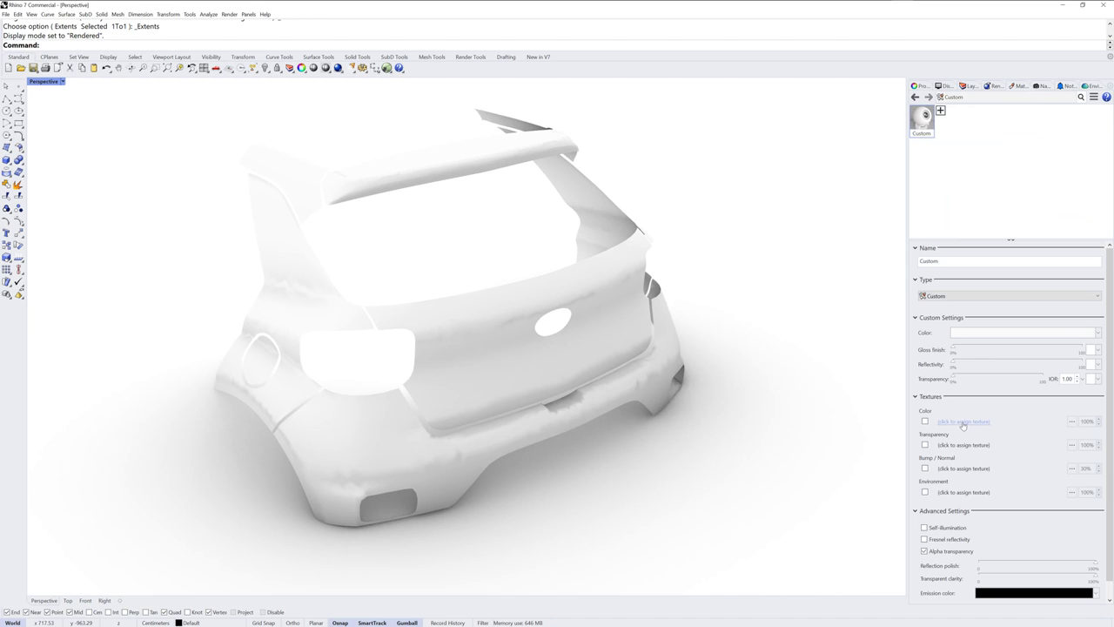
left_click(503, 168)
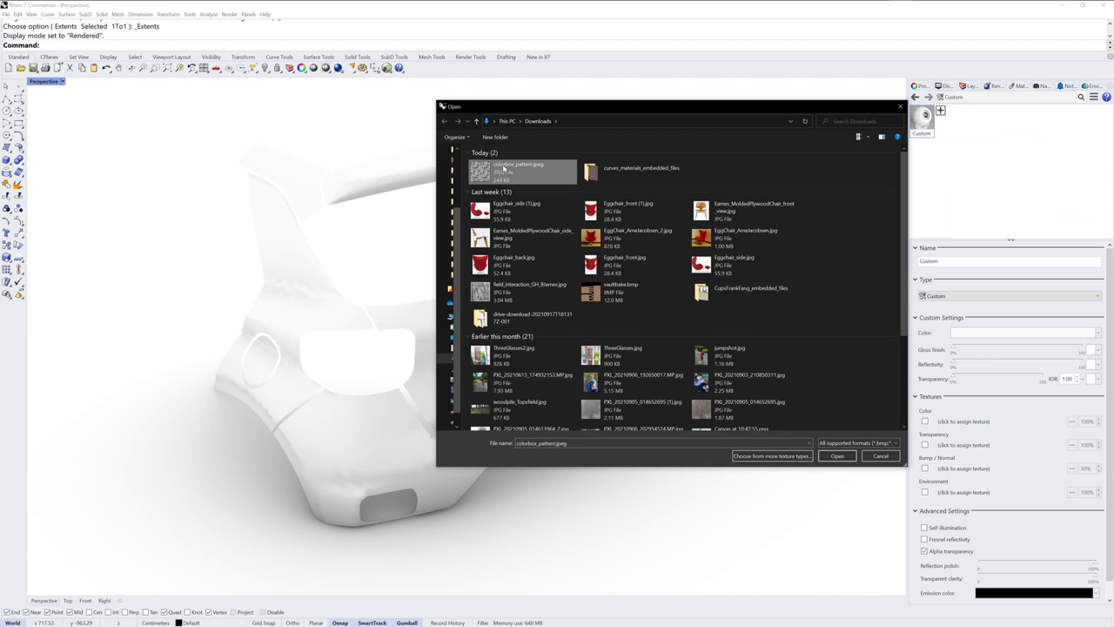
left_click(836, 456)
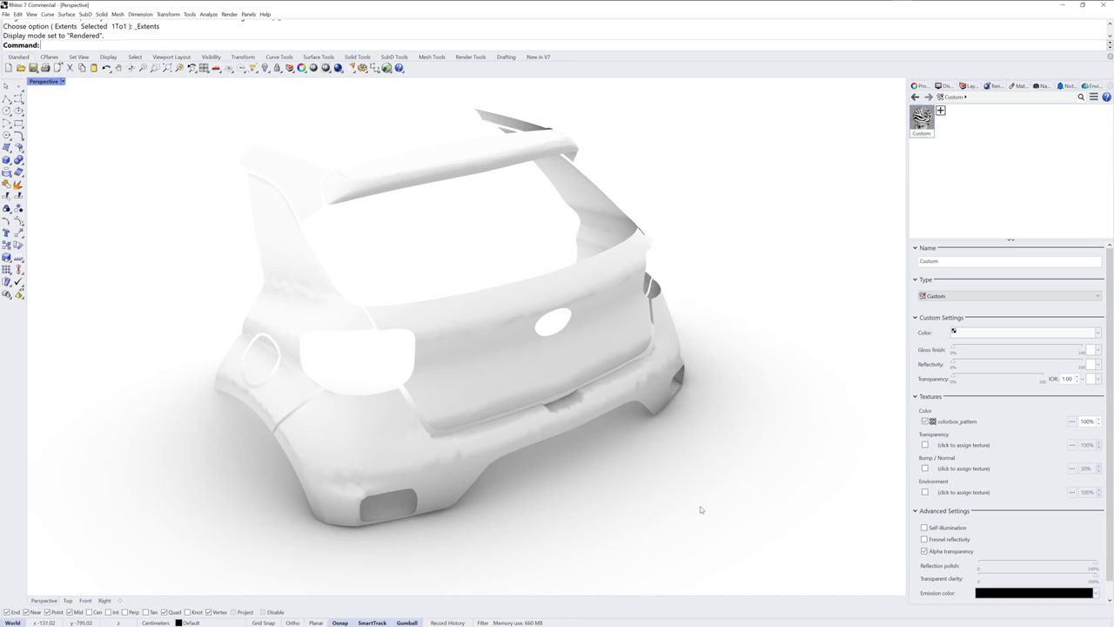
Assign the Custom material to the car body mesh and deselect it.
left_click_drag(920, 122, 614, 290)
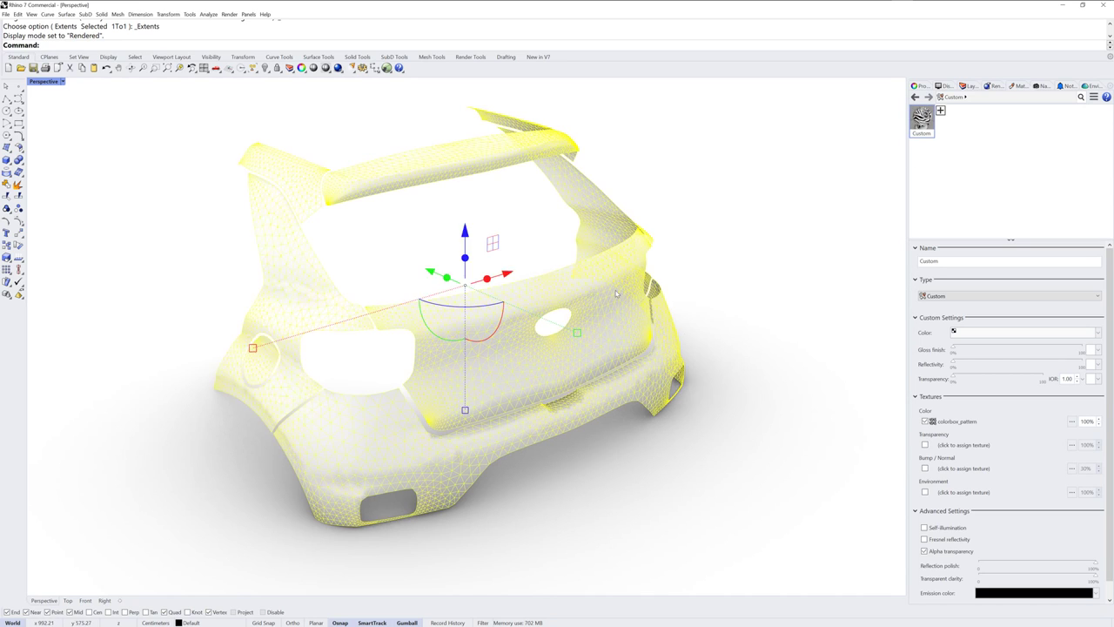
left_click(743, 366)
right_click_drag(744, 368, 628, 400)
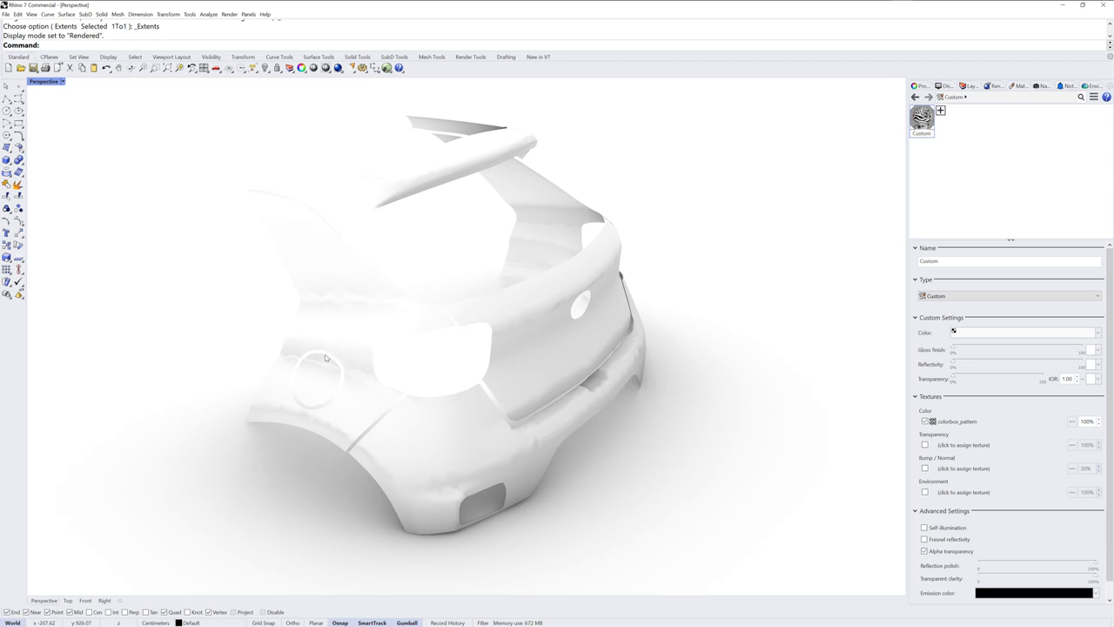
right_click_drag(526, 374, 393, 392)
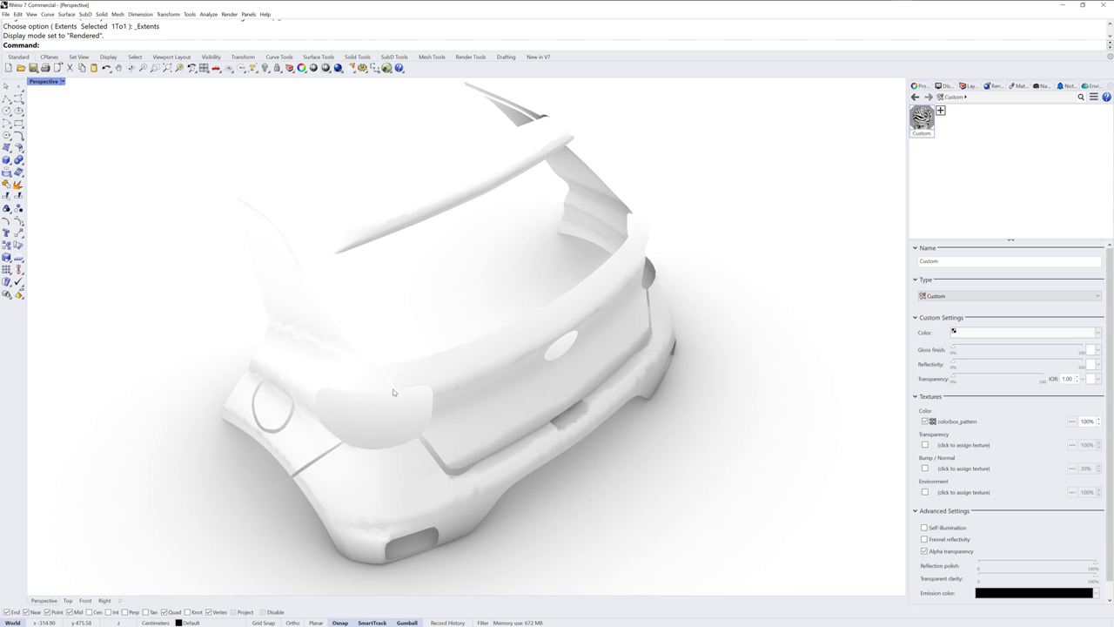
right_click_drag(388, 453, 589, 398)
Unwrap the car body mesh's texture coordinates with the default options and without picking any seams.
left_click(642, 353)
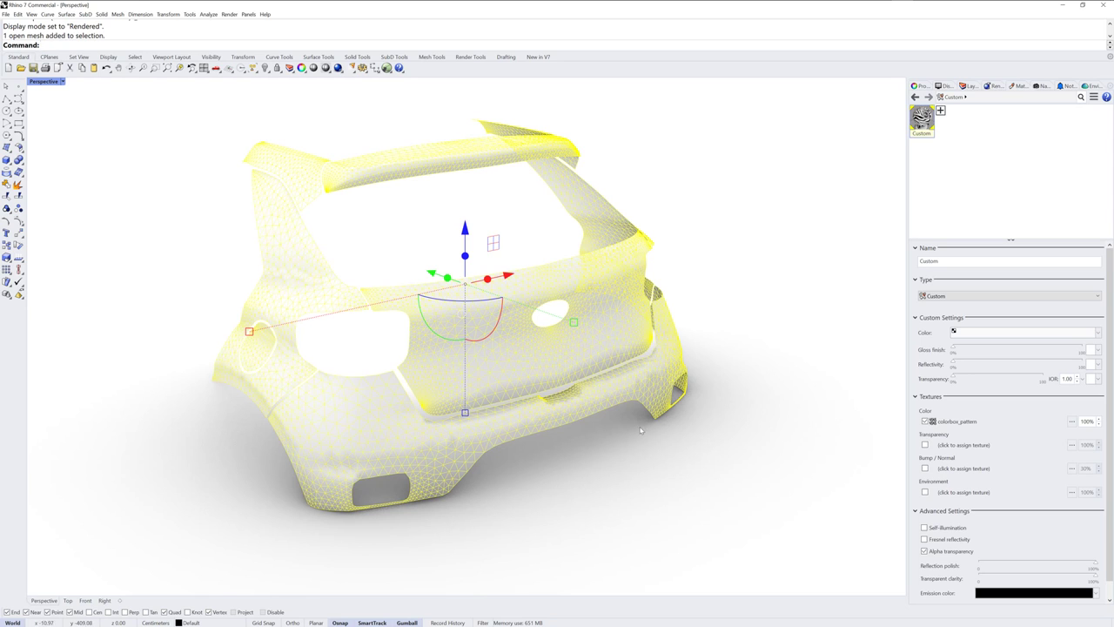
right_click_drag(640, 429, 673, 400)
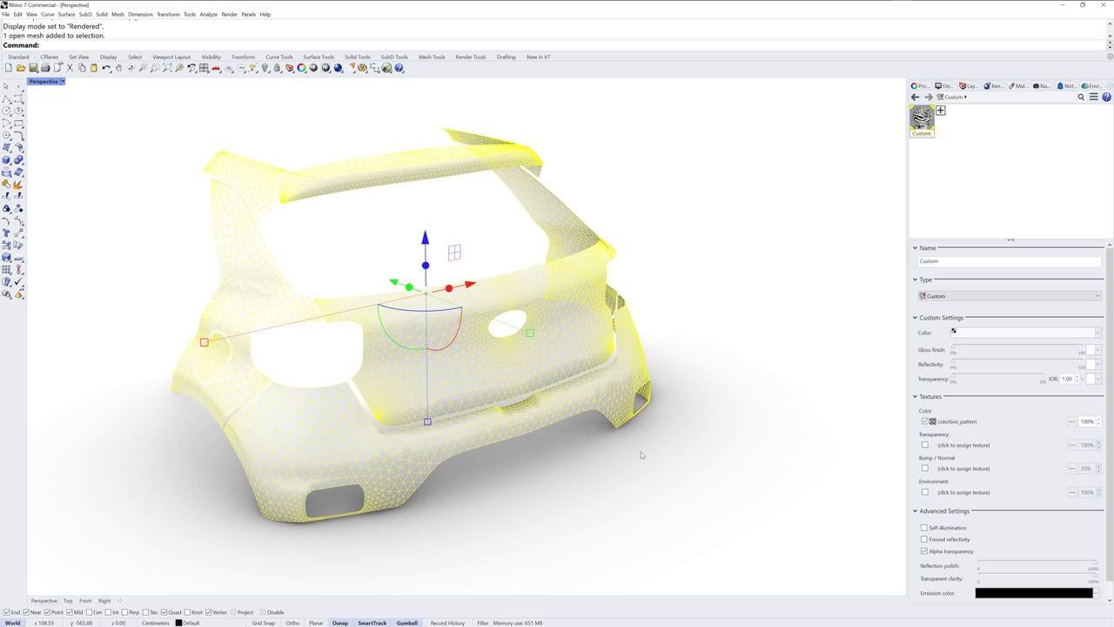
left_click(921, 88)
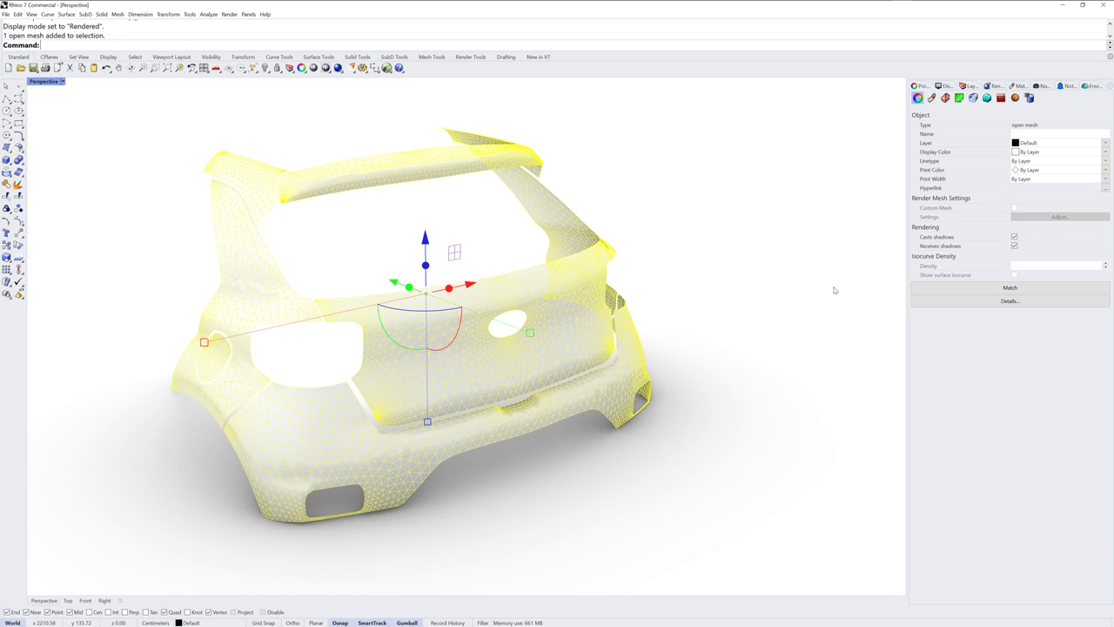
left_click(946, 98)
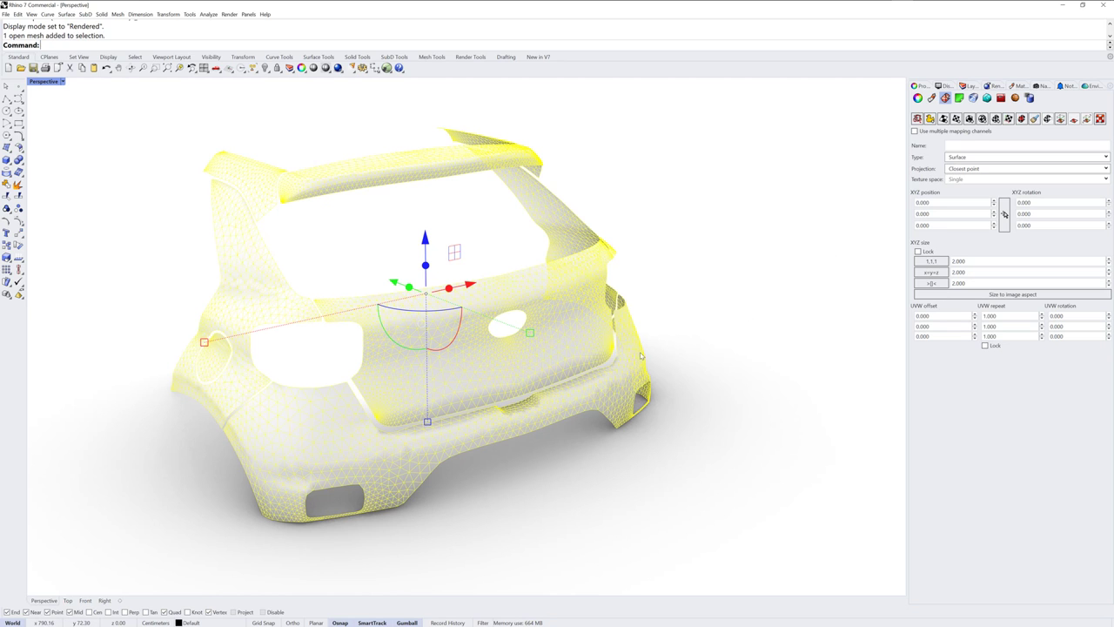
mouse_move(697, 335)
right_mouse_down()
mouse_move(575, 346)
mouse_move(635, 316)
mouse_move(706, 323)
mouse_move(669, 380)
mouse_move(688, 383)
mouse_move(689, 395)
mouse_move(624, 378)
mouse_move(655, 387)
right_mouse_up()
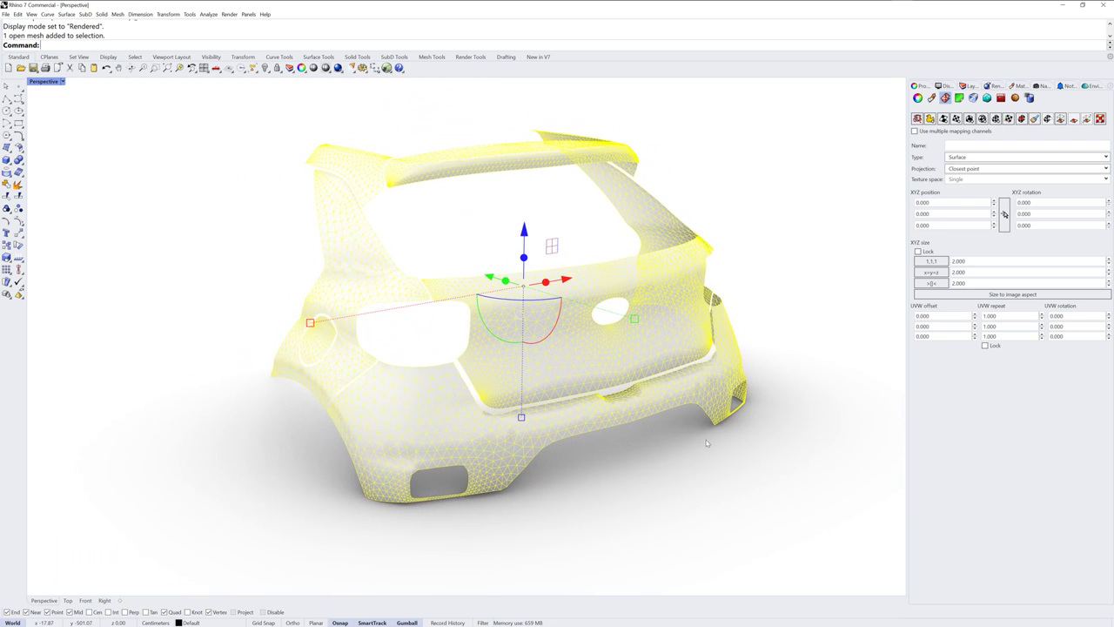
right_click_drag(719, 427, 570, 412)
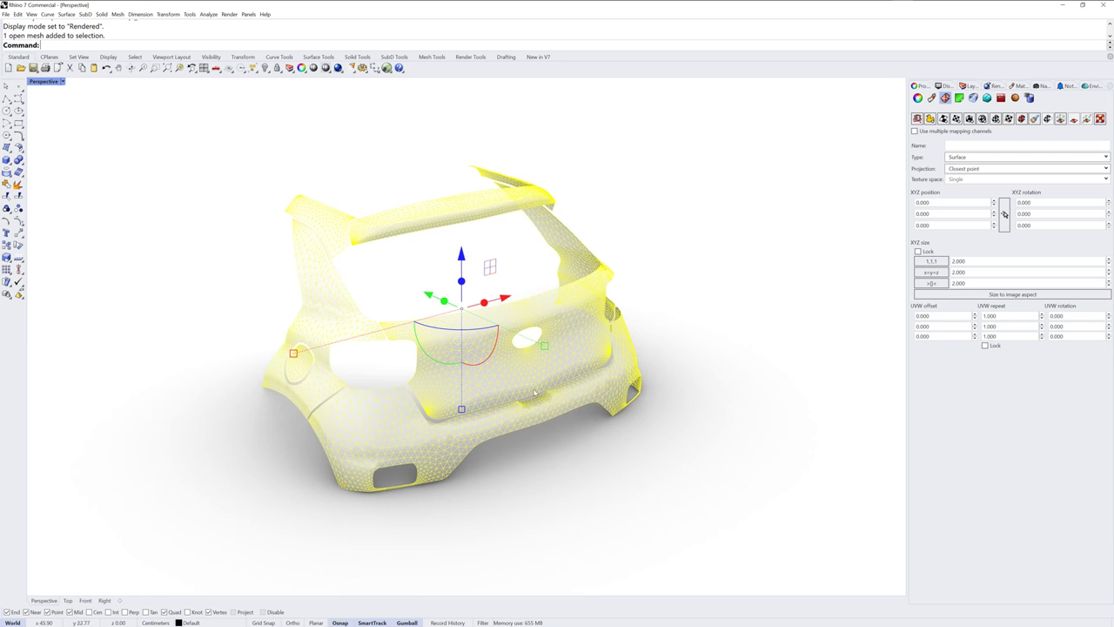
right_click_drag(330, 370, 694, 396)
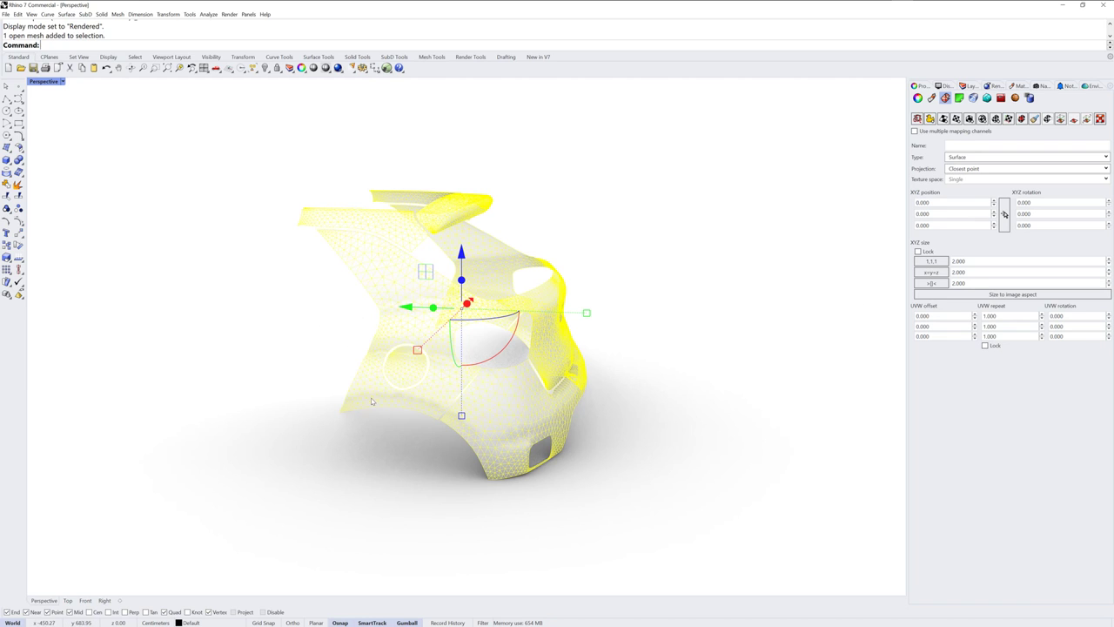
right_click_drag(657, 359, 708, 379)
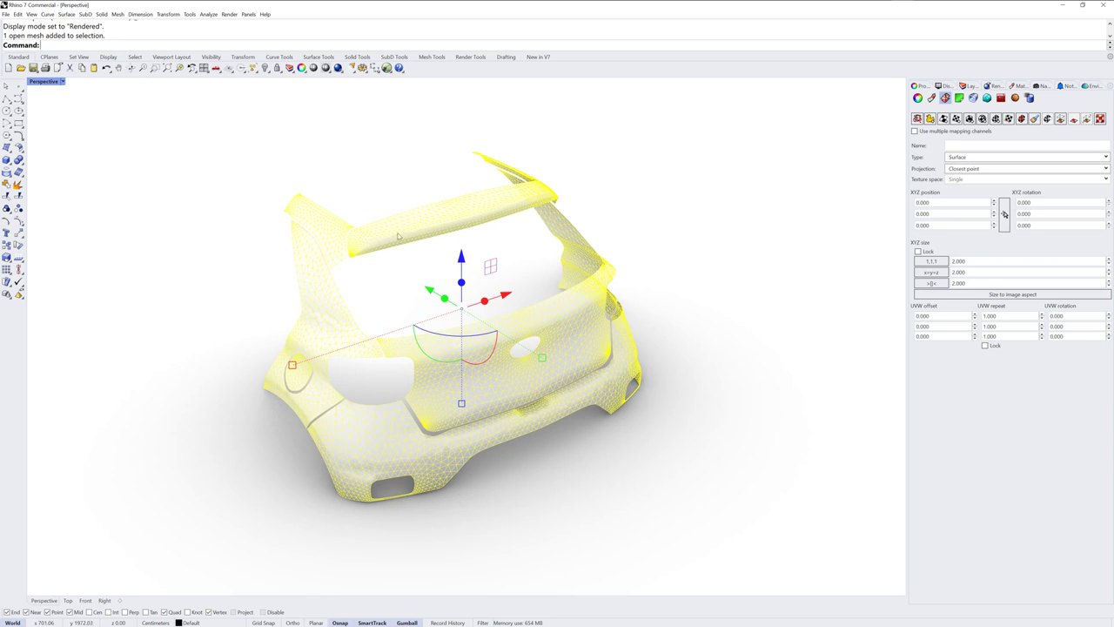
left_click(931, 118)
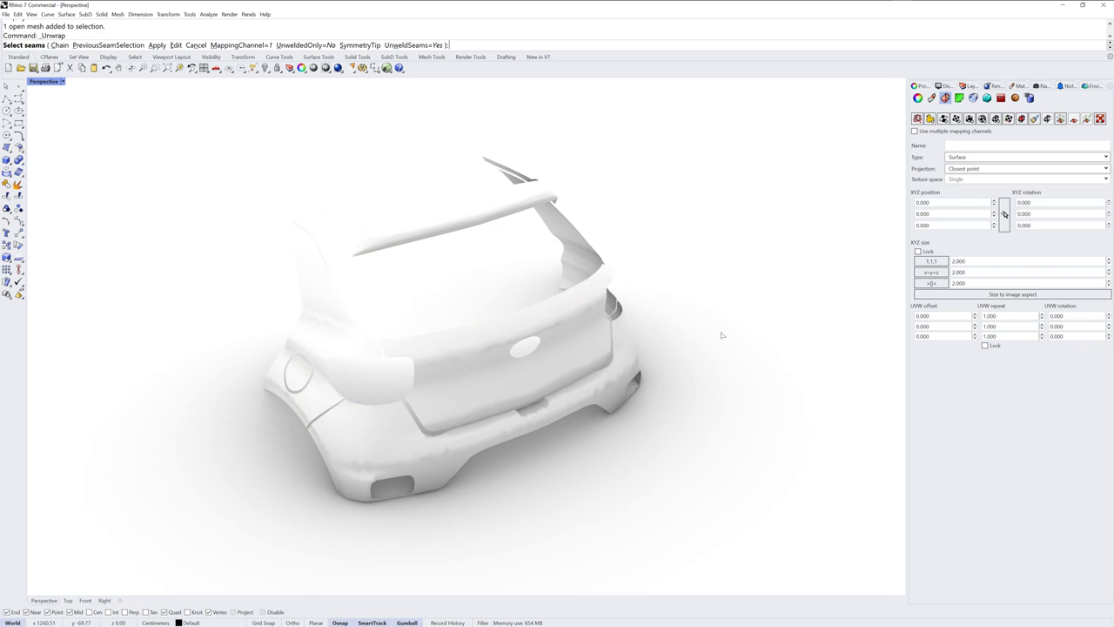
key("Return")
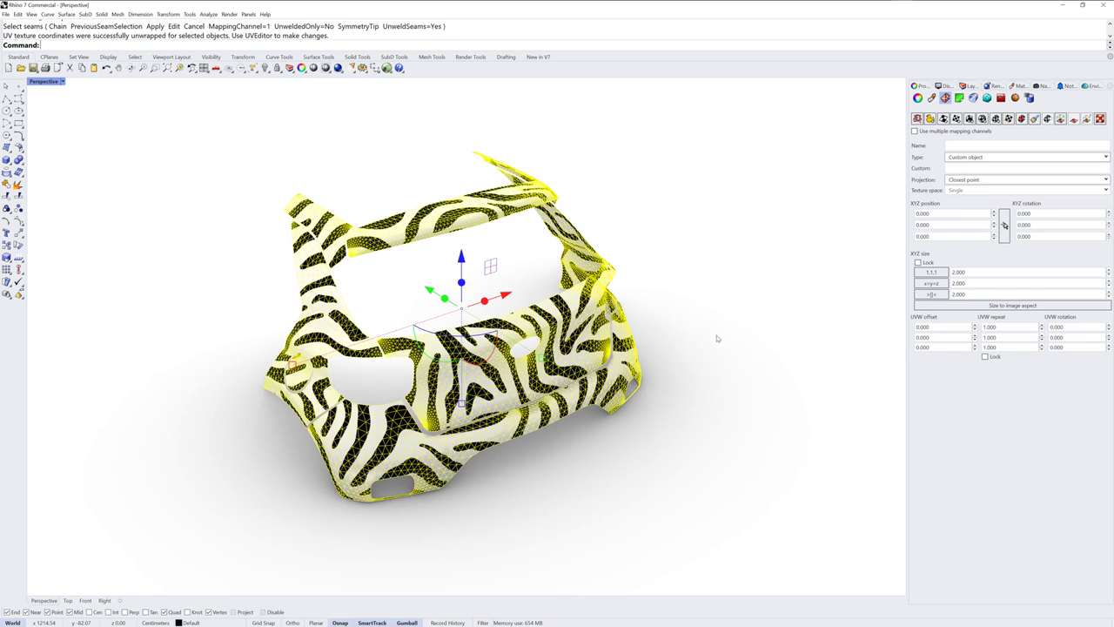
left_click(695, 398)
Set the mesh's UVW repeat to 3 in all directions with the repeat values locked together.
right_click_drag(687, 399, 666, 366)
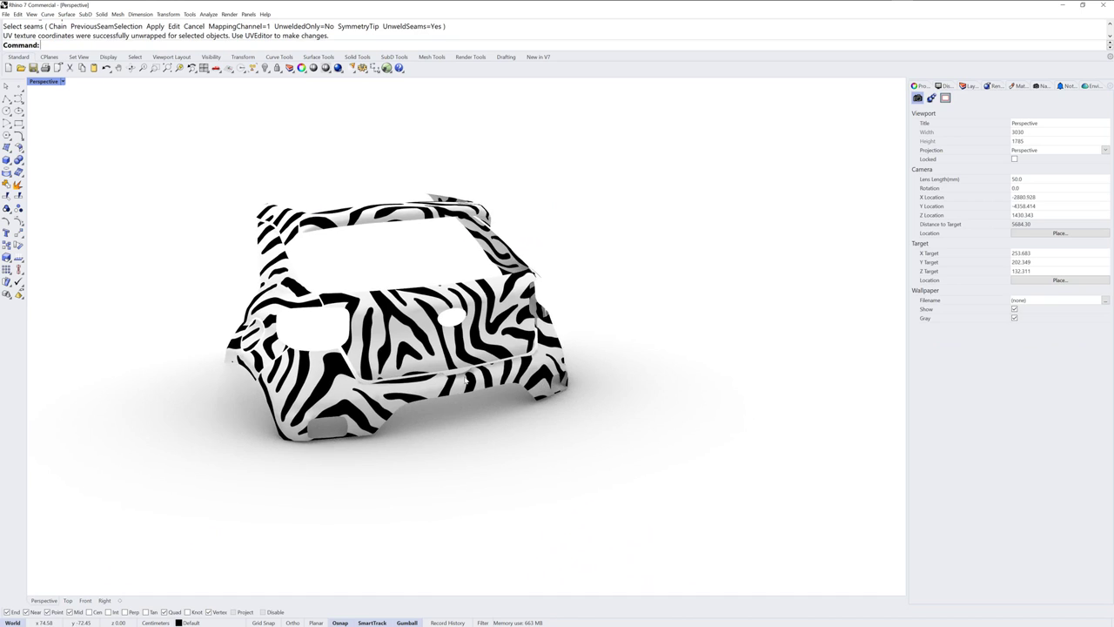
scroll(457, 366, "up", 4)
right_click_drag(456, 366, 562, 363)
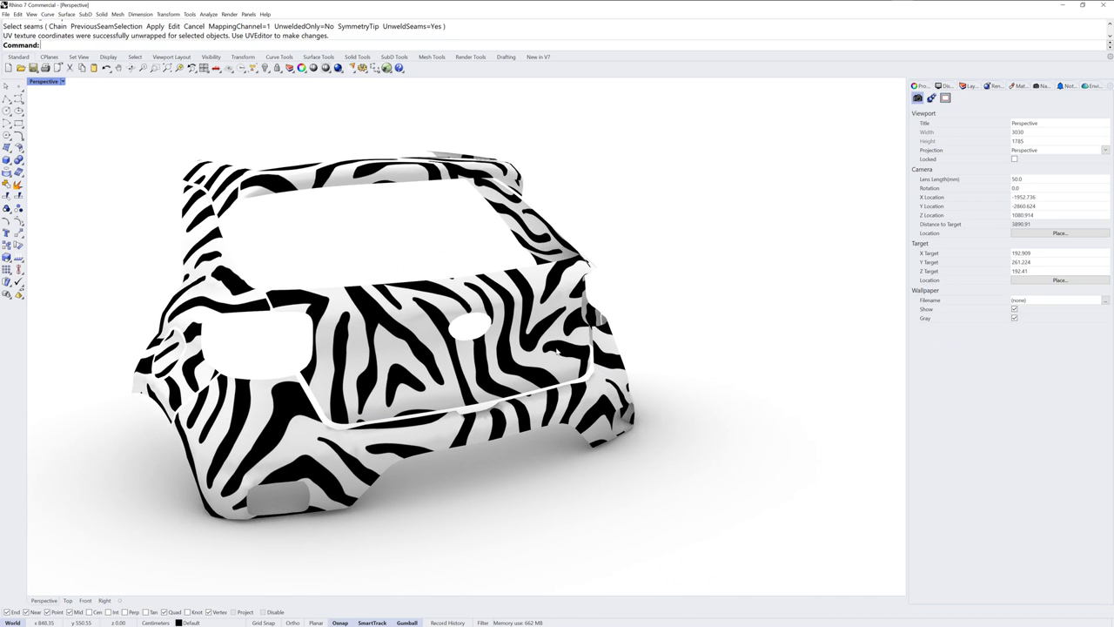
left_click(561, 357)
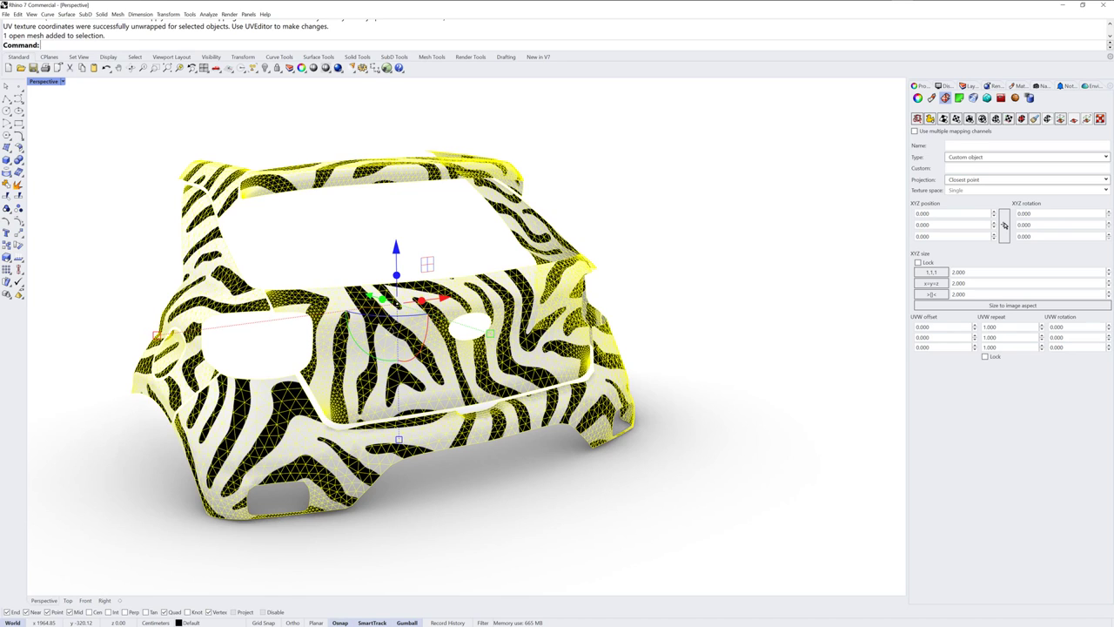
key("Tab")
type("3")
left_click(786, 419)
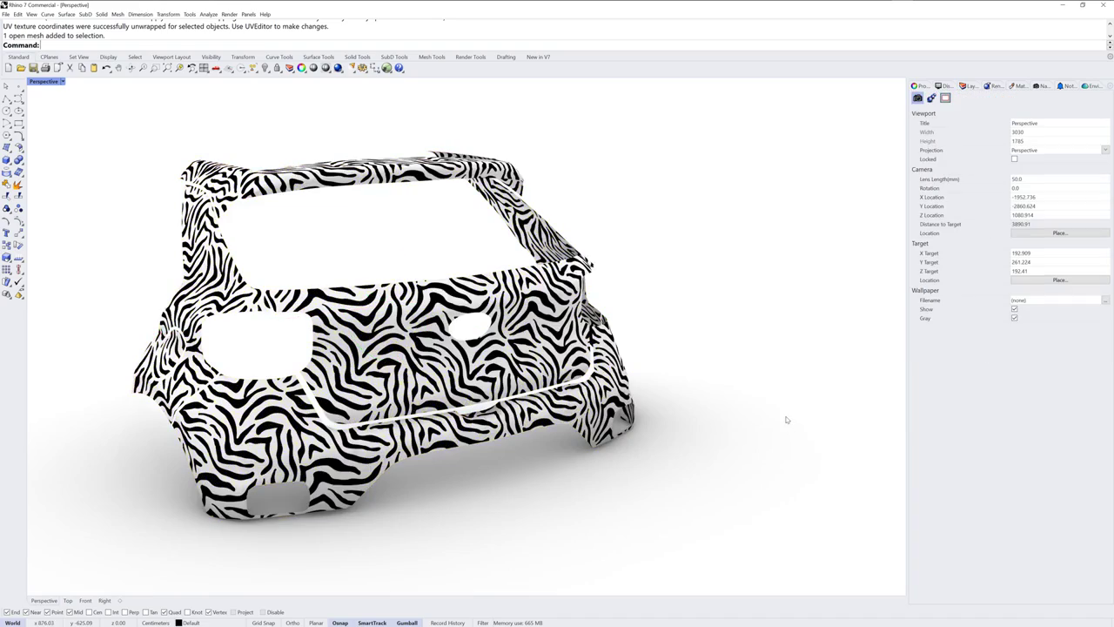
mouse_move(690, 317)
right_mouse_down()
mouse_move(652, 310)
mouse_move(774, 314)
mouse_move(695, 338)
right_mouse_up()
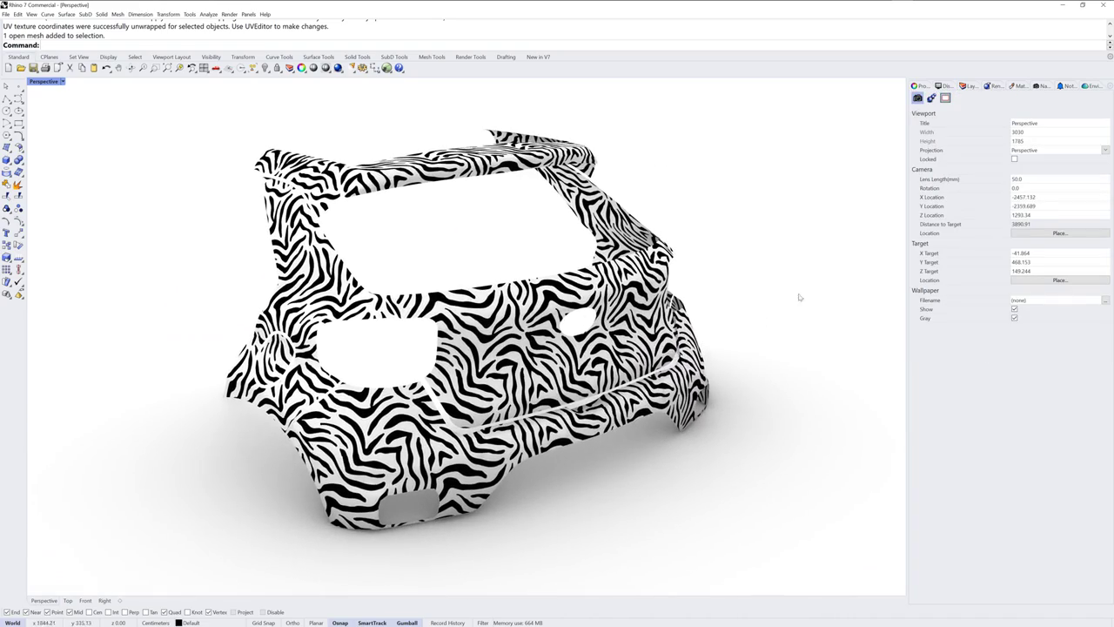
Open the bitmap settings of the Custom material's colorbox_pattern color texture to view its mapping options.
left_click(1017, 86)
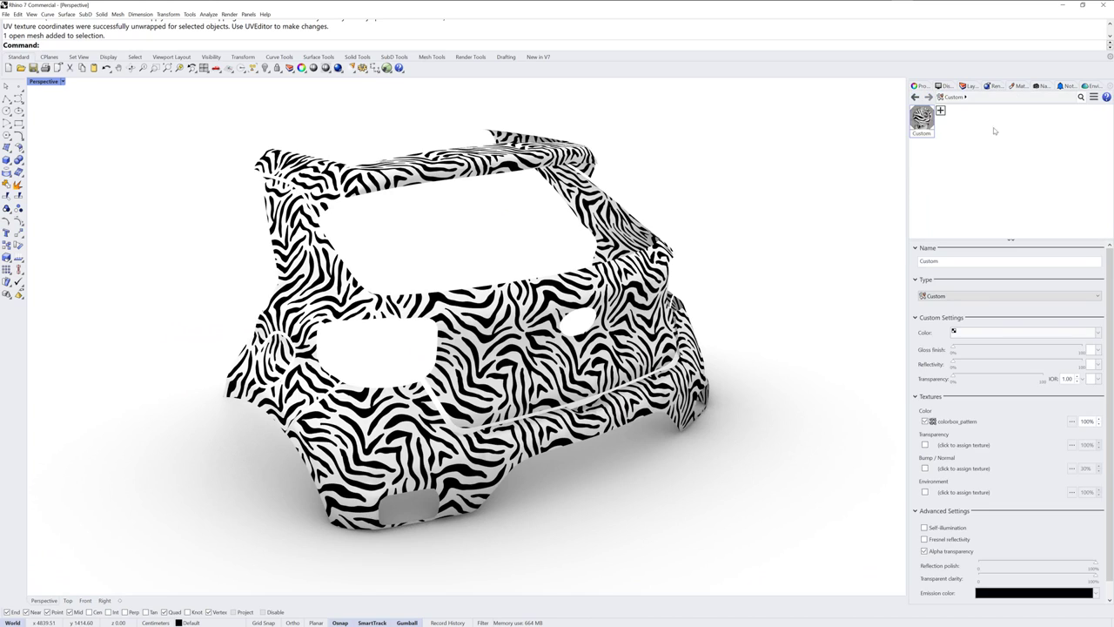
left_click(962, 422)
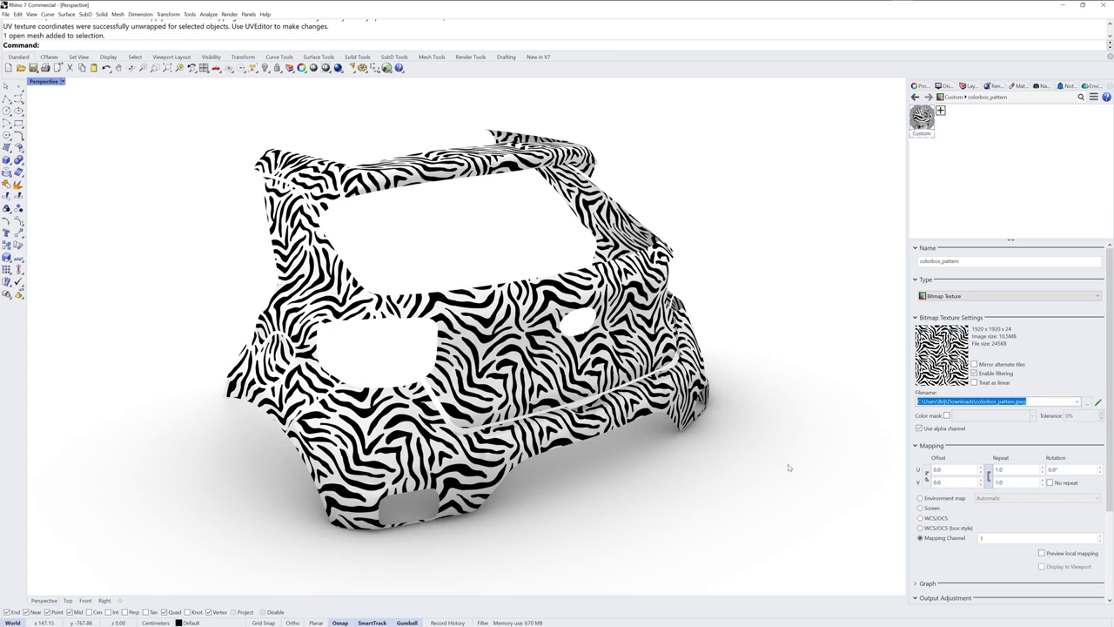
scroll(723, 401, "down", 2)
right_click_drag(723, 401, 661, 392)
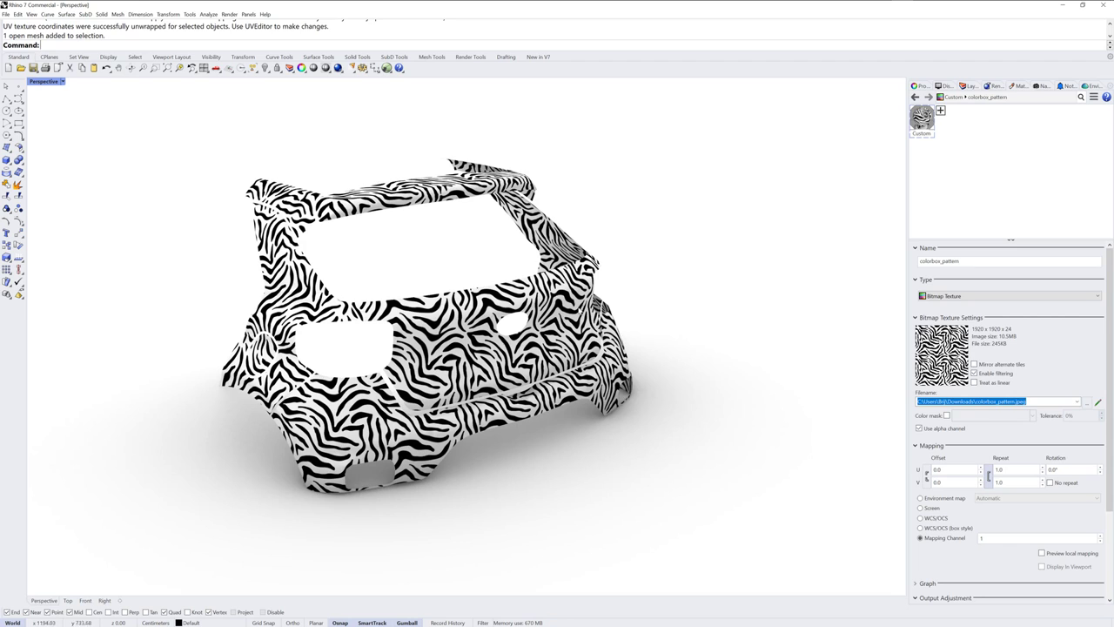
Select the car body mesh and set its locked UVW repeat to 1 in its texture mapping properties.
key("ctrl+a")
left_click(921, 86)
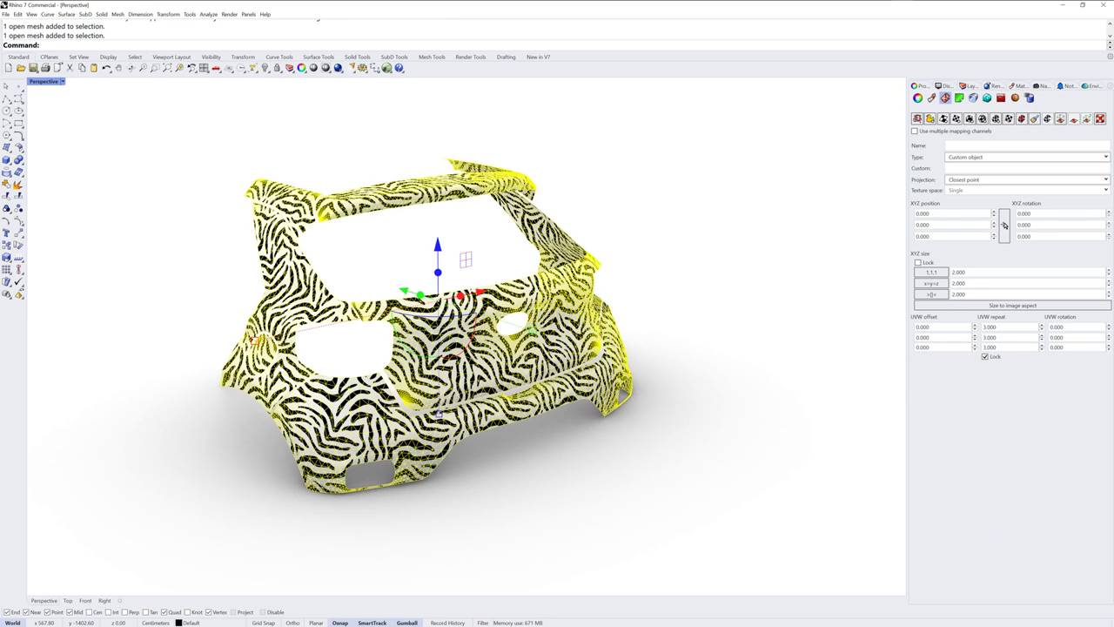
double_click(990, 327)
type("1")
key("Return")
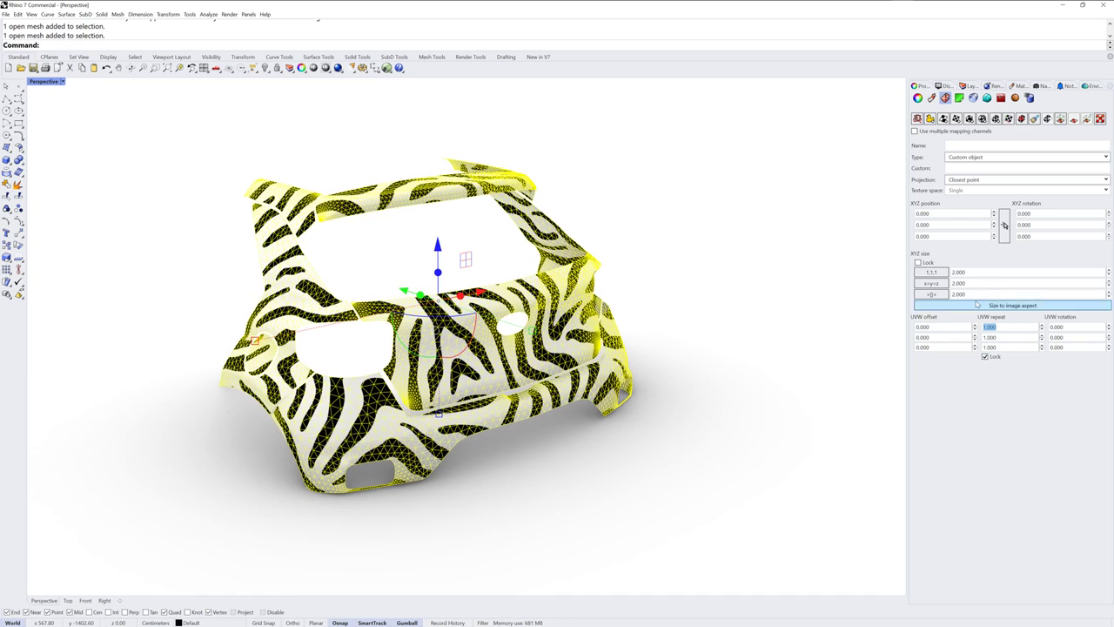
Set the colorbox_pattern bitmap texture's linked U and V repeat to 3.0 in the material settings.
left_click(1020, 87)
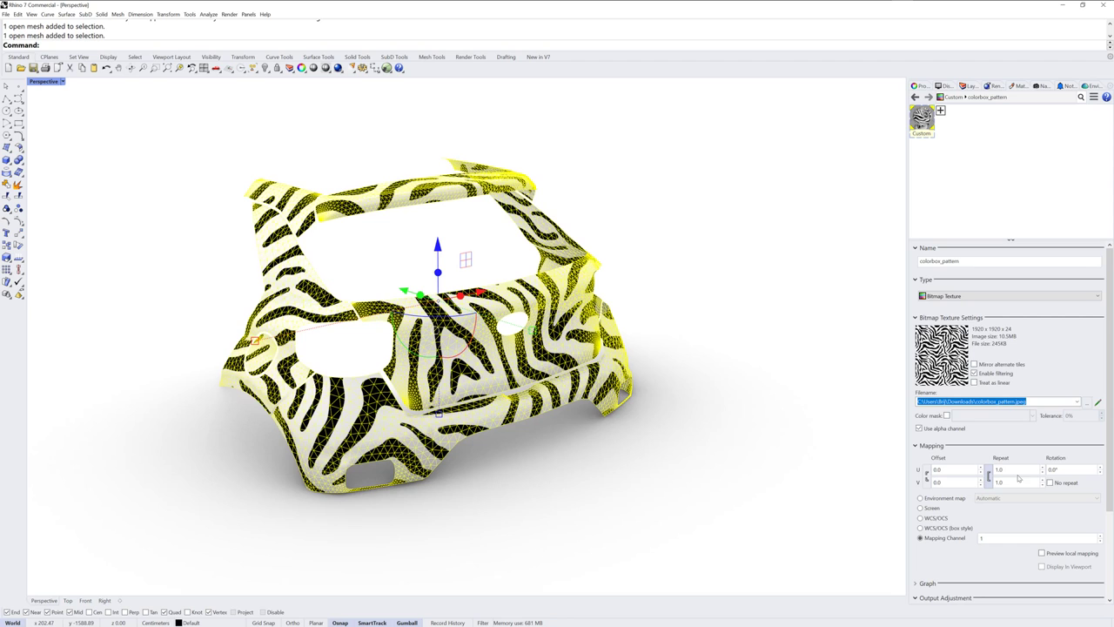
double_click(999, 469)
type("3")
key("Return")
left_click(709, 450)
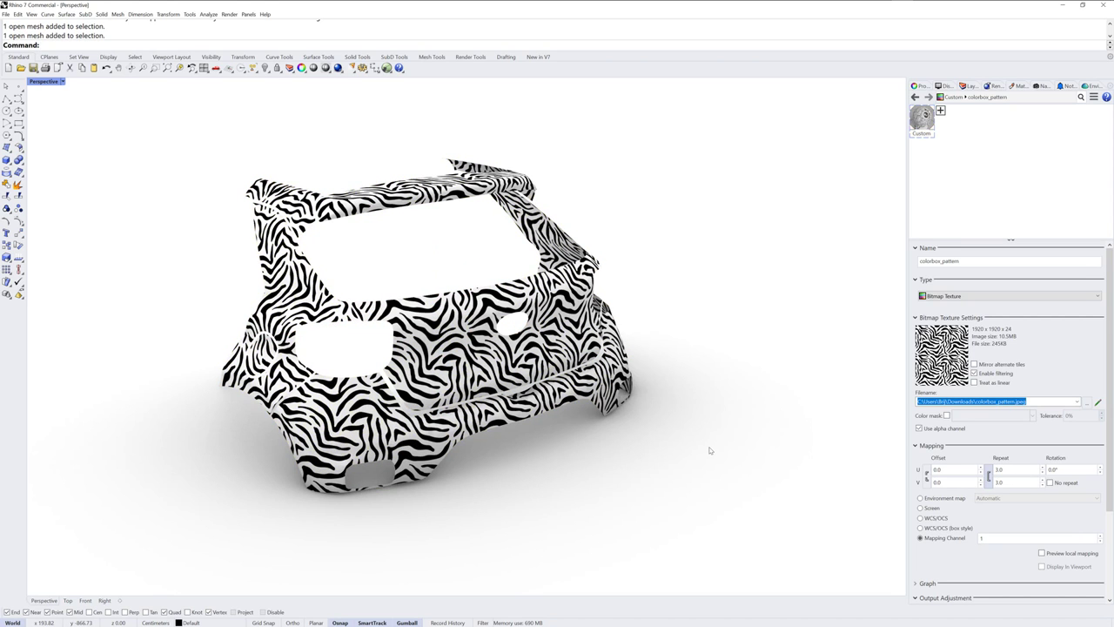
Open the car body mesh in the UV Editor on mapping channel 1, placing its UV rectangle beside the car.
left_click(579, 291)
left_click(919, 87)
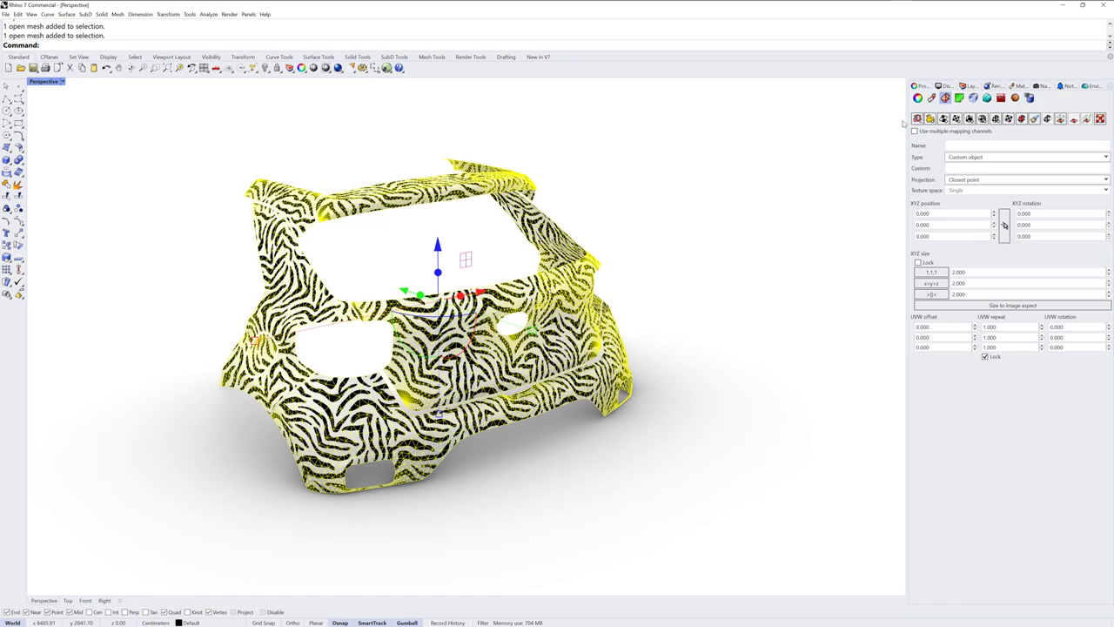
left_click(1086, 118)
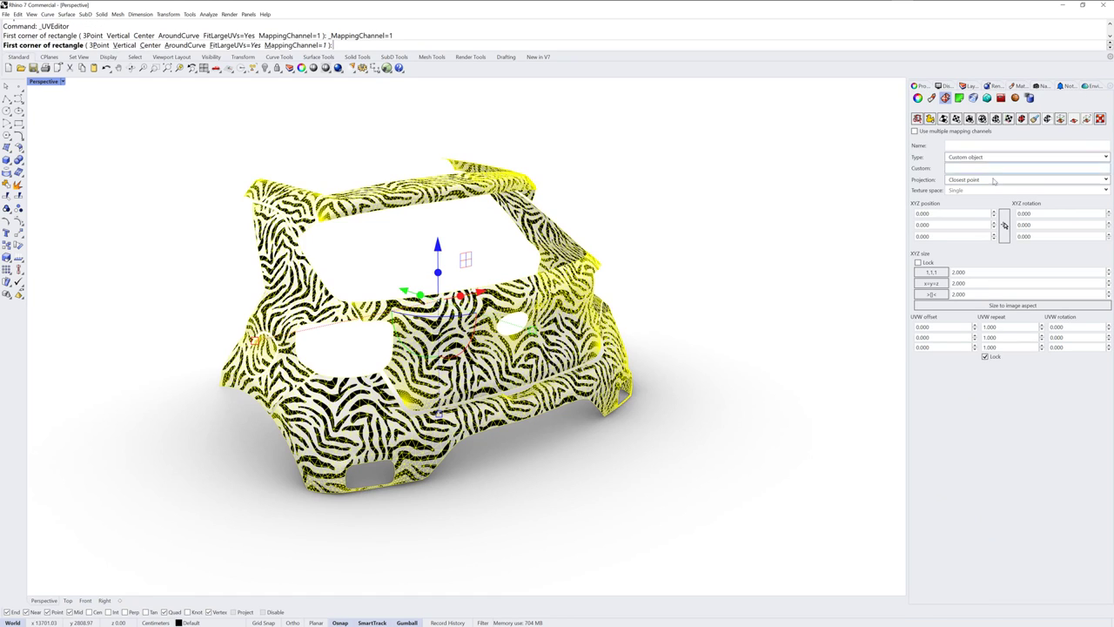
left_click(755, 440)
left_click(724, 237)
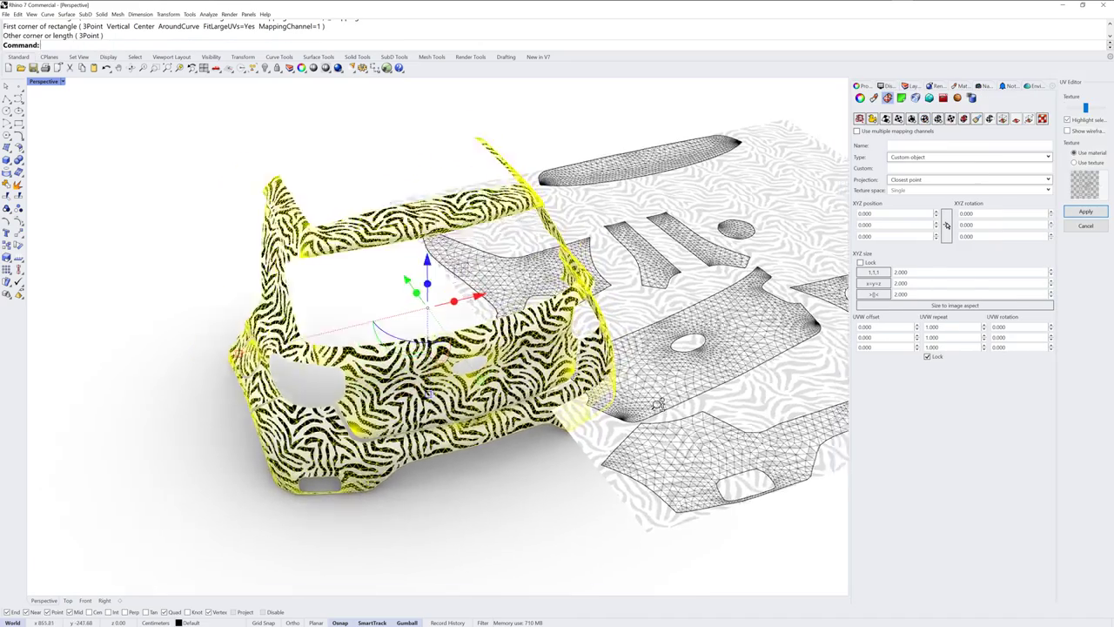
right_click_drag(775, 358, 654, 402, "shift")
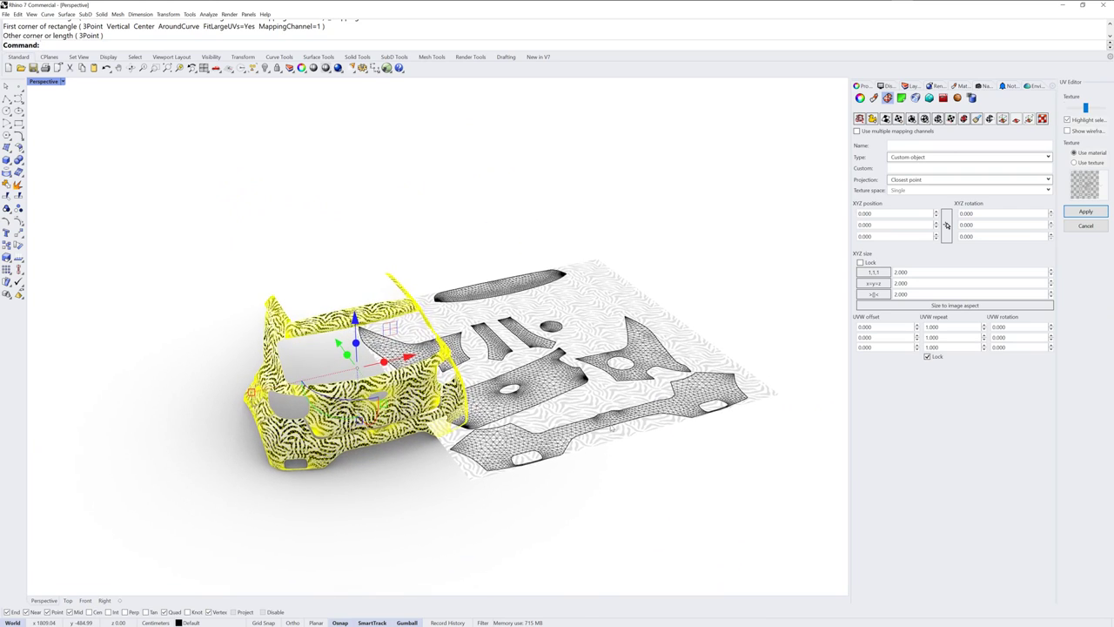
Apply the UV layout as it is and examine how the zebra pattern falls across the car's rear panels.
left_click(1087, 212)
left_click(512, 426)
right_click_drag(510, 431, 662, 407, "shift")
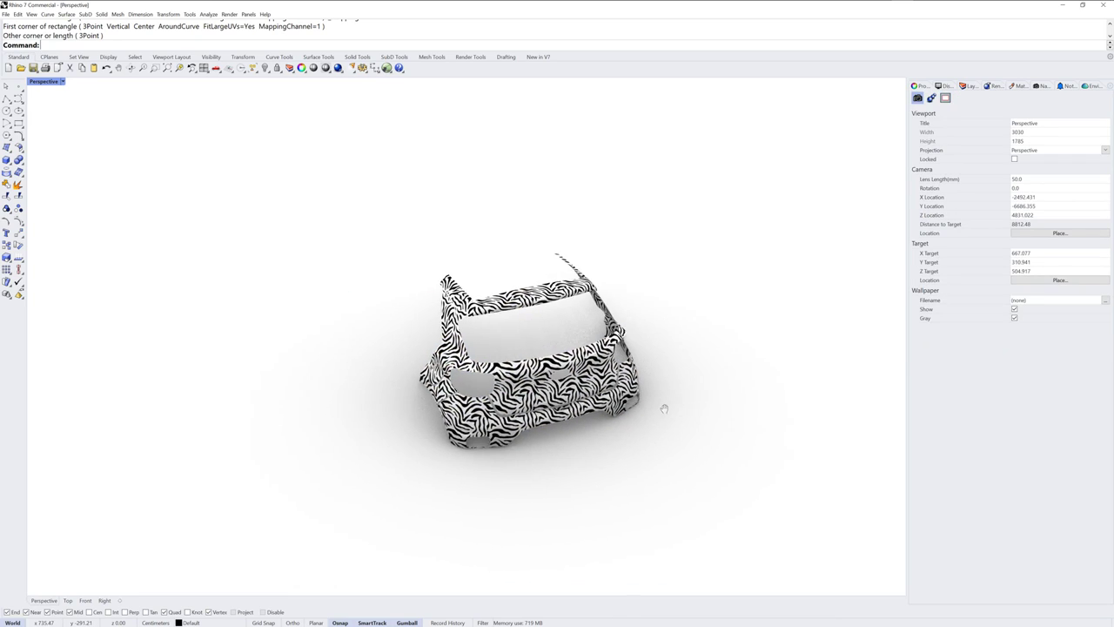
scroll(579, 396, "up", 3)
scroll(579, 396, "up", 5)
right_click_drag(581, 397, 540, 408)
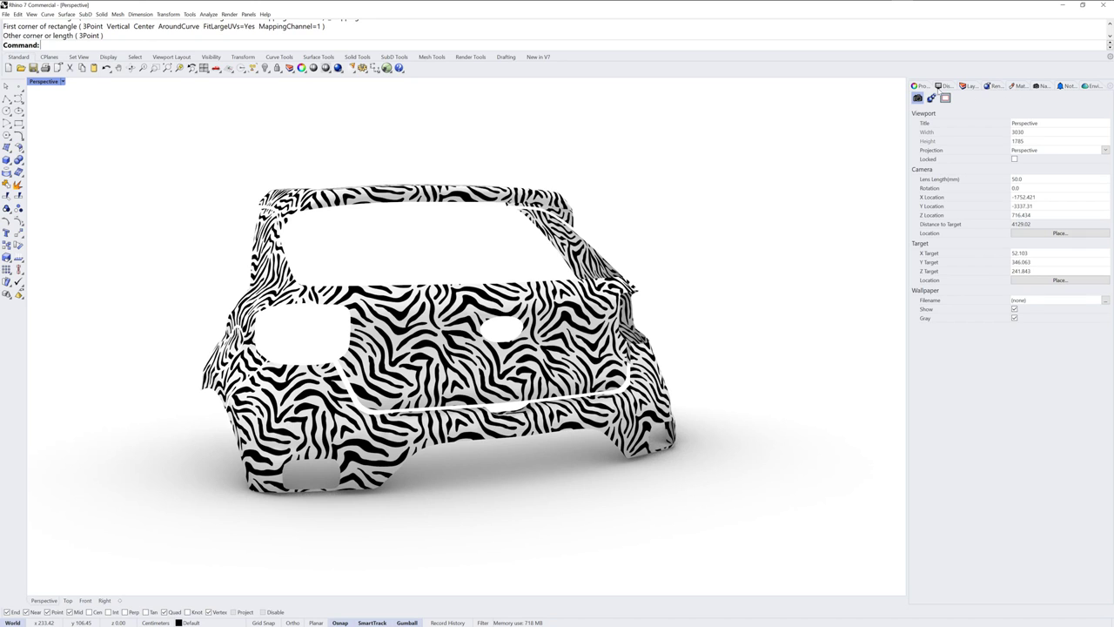
Reopen the car body mesh in the UV Editor with its unwrapped layout placed in a rectangle beside the car.
left_click(601, 335)
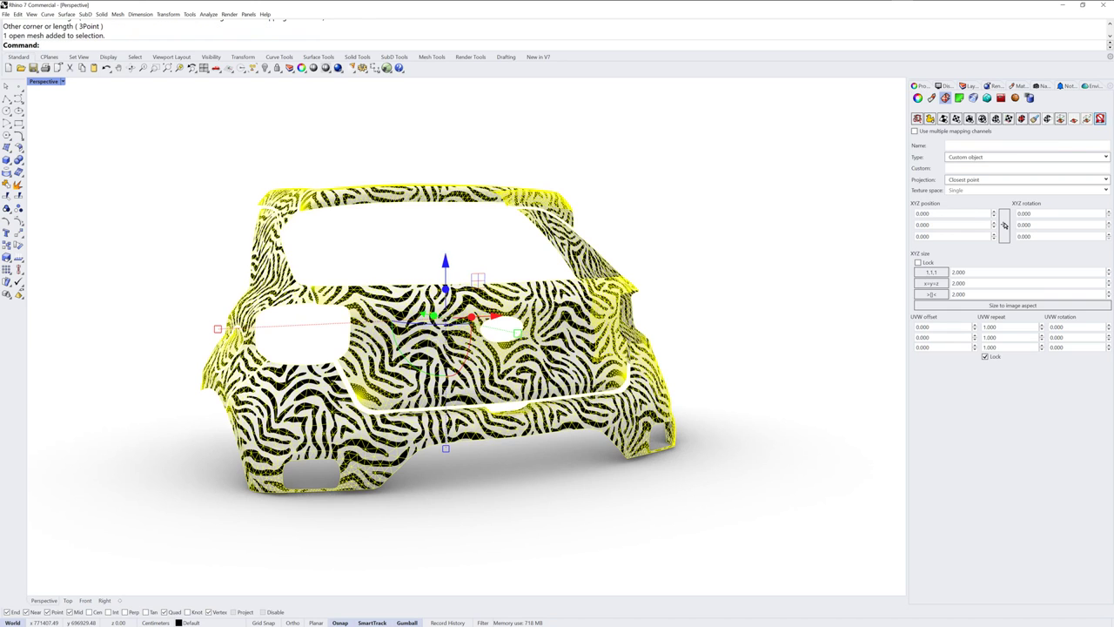
left_click(666, 427)
left_click(755, 334)
right_click_drag(699, 336, 529, 454)
scroll(707, 411, "down", 5)
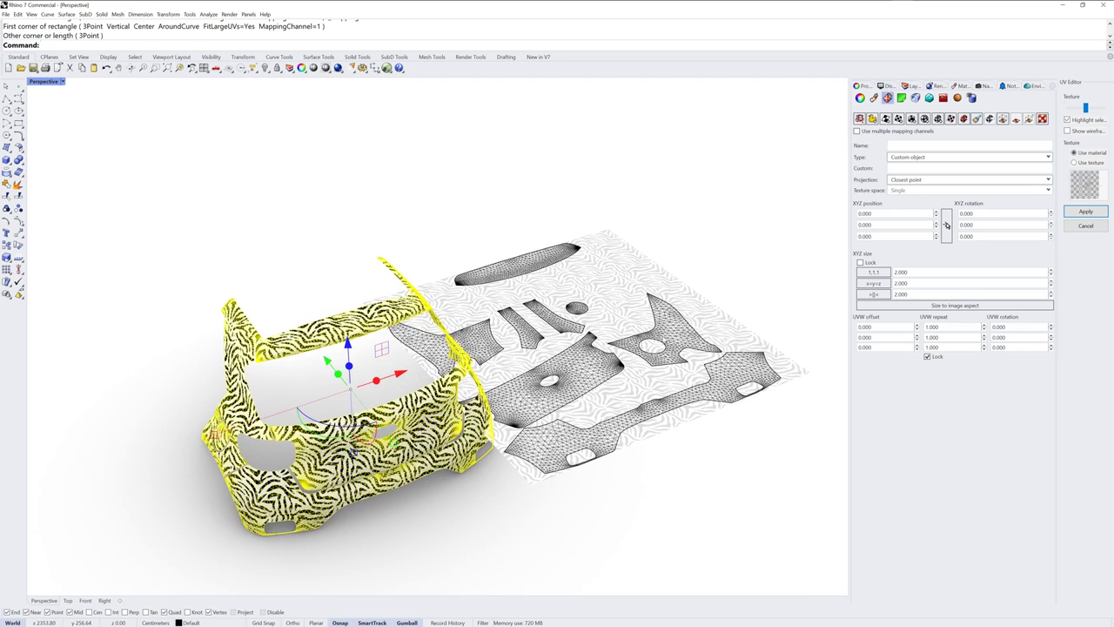
Rotate the tailgate's UV island by about 9 degrees within the texture layout.
left_click(596, 370)
right_click_drag(581, 412, 554, 454)
left_click_drag(541, 433, 528, 431)
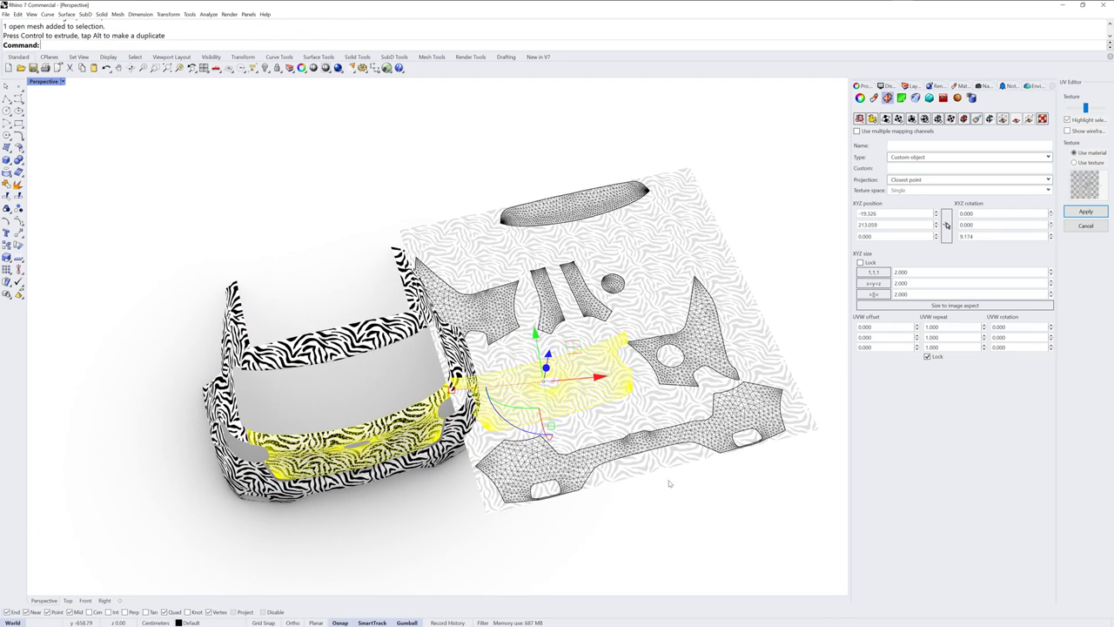
Move the side panel's UV island with the round hole about 122 cm away from the tailgate island and deselect it.
left_click(679, 479)
left_click(714, 358)
left_click_drag(696, 297, 709, 290)
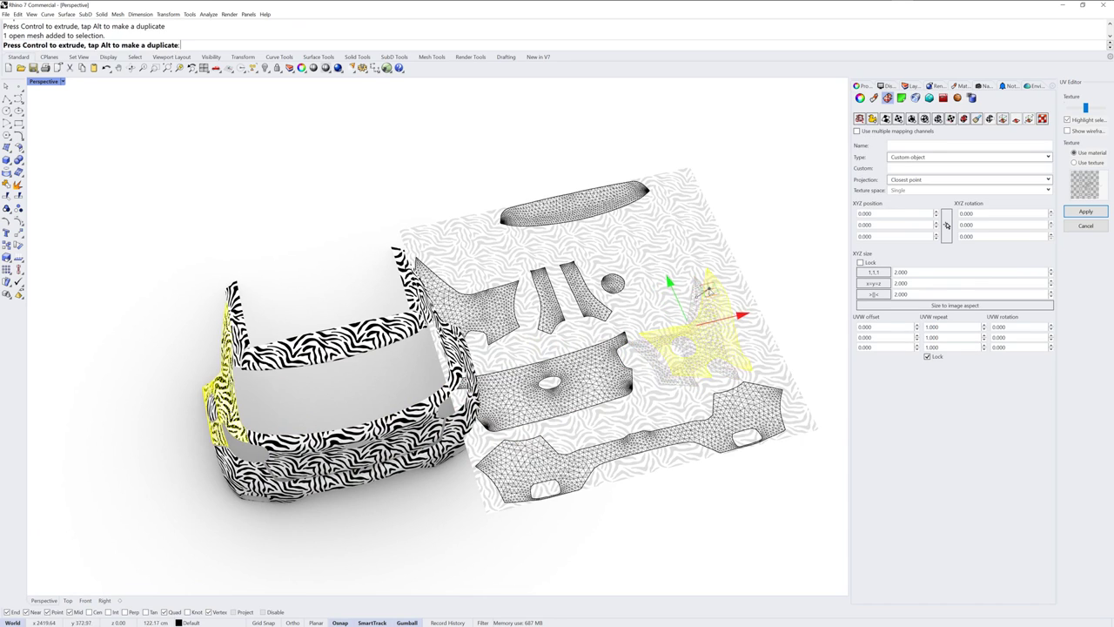
key("Escape")
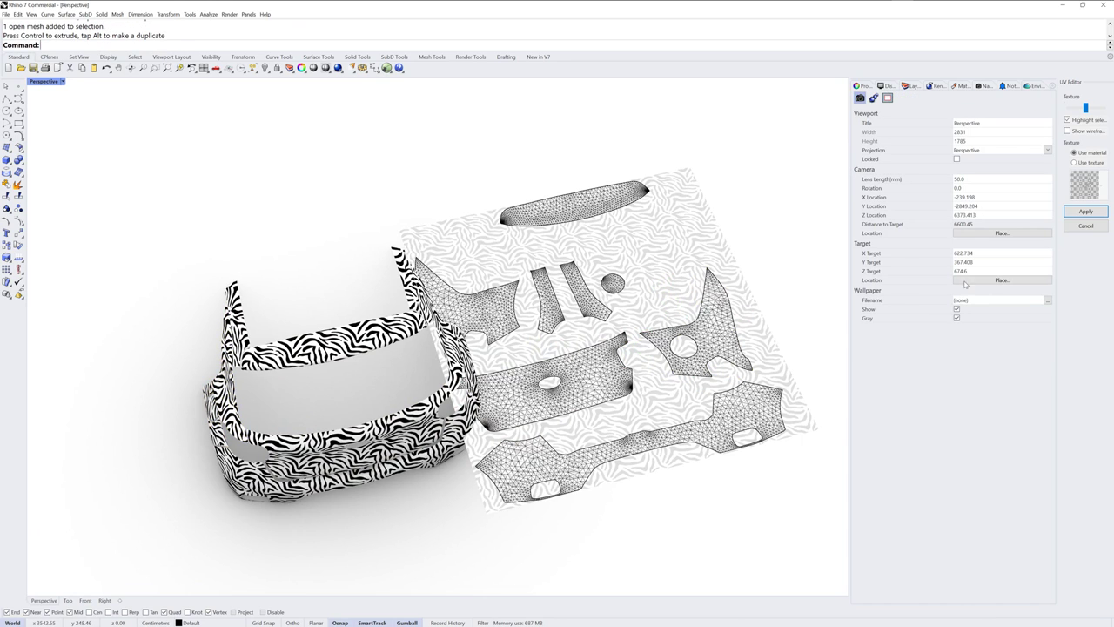
Apply the edited UV layout to the car body mesh and inspect the realigned zebra pattern on its rear.
left_click(1085, 212)
right_click_drag(678, 437, 706, 362)
scroll(623, 337, "up", 6)
scroll(484, 344, "up", 3)
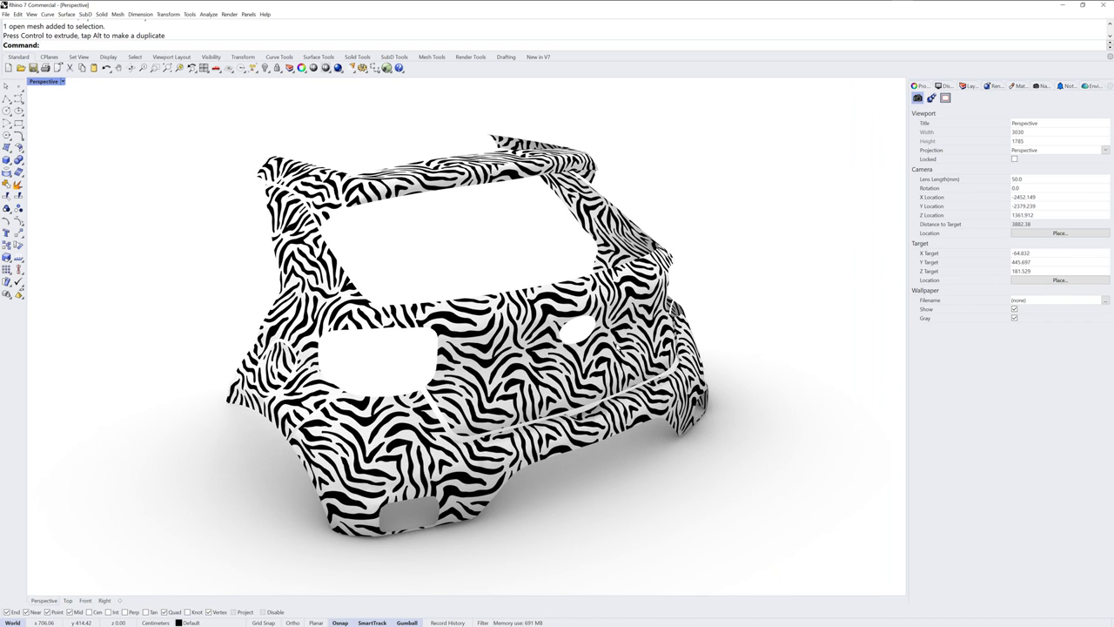